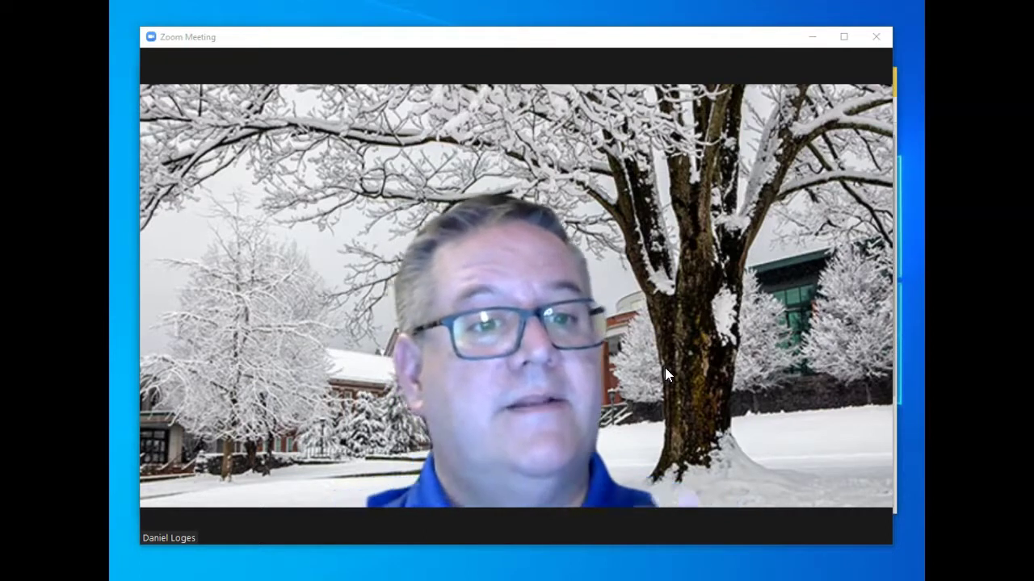
Step: Share the Chrome window showing the eBay account registration page in the meeting, after checking the advanced sharing options
mouse_move(628, 372)
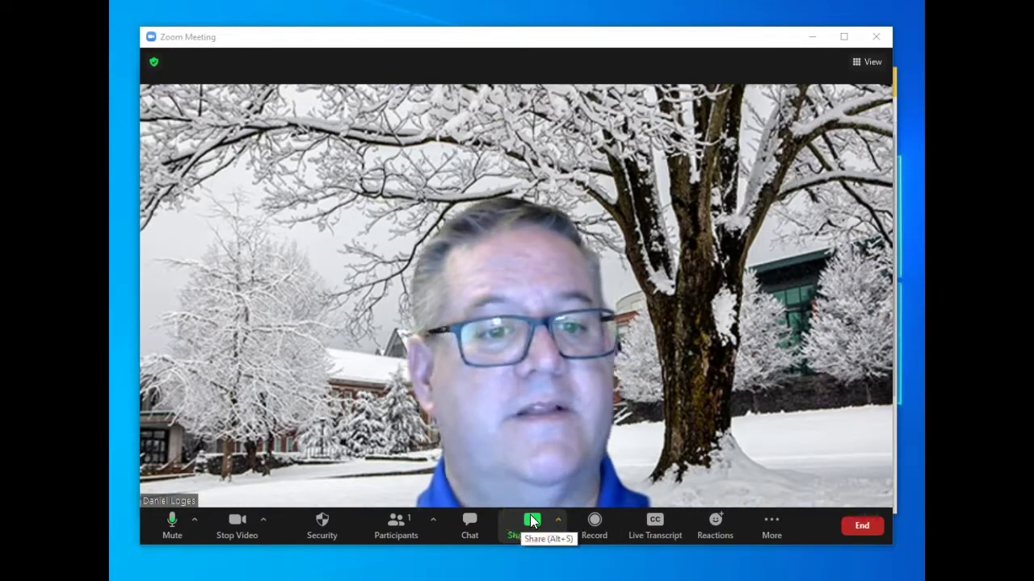
left_click(532, 522)
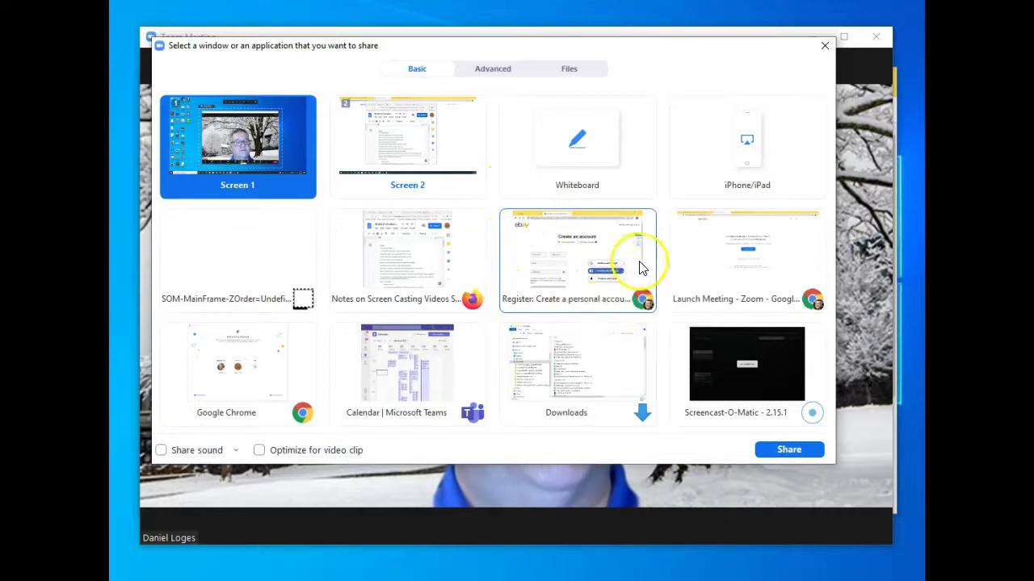
left_click(586, 277)
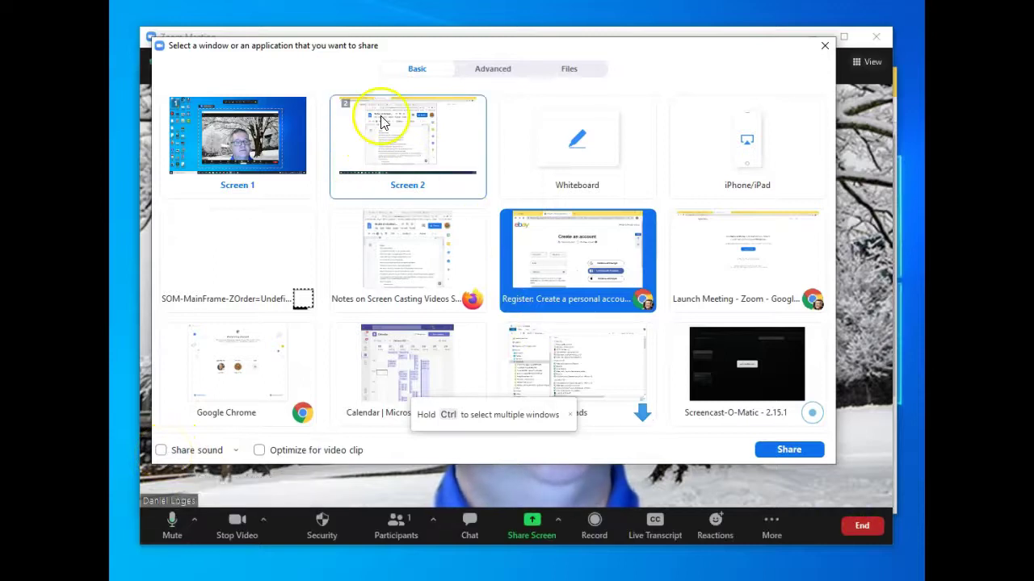
left_click(497, 71)
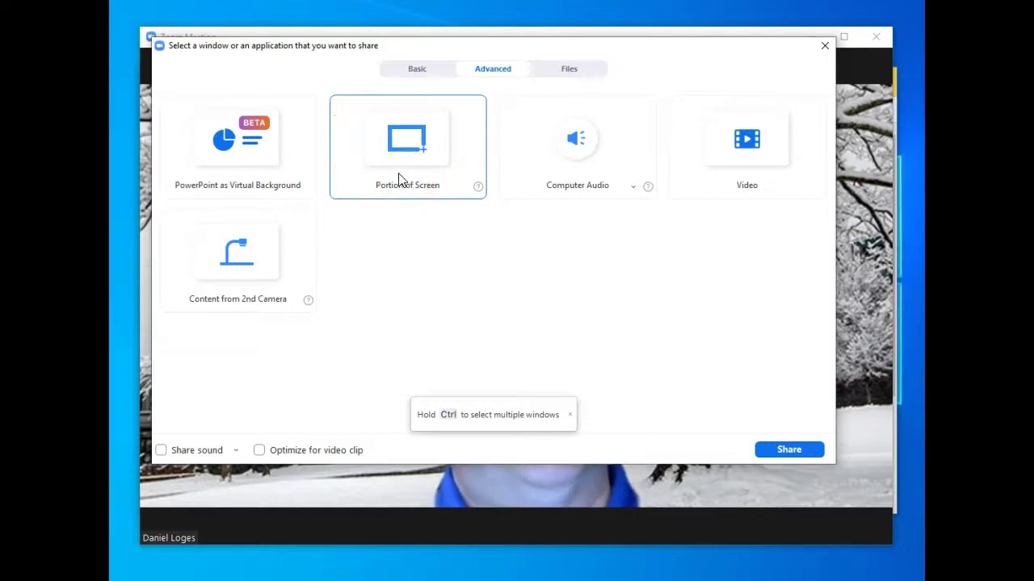
left_click(418, 70)
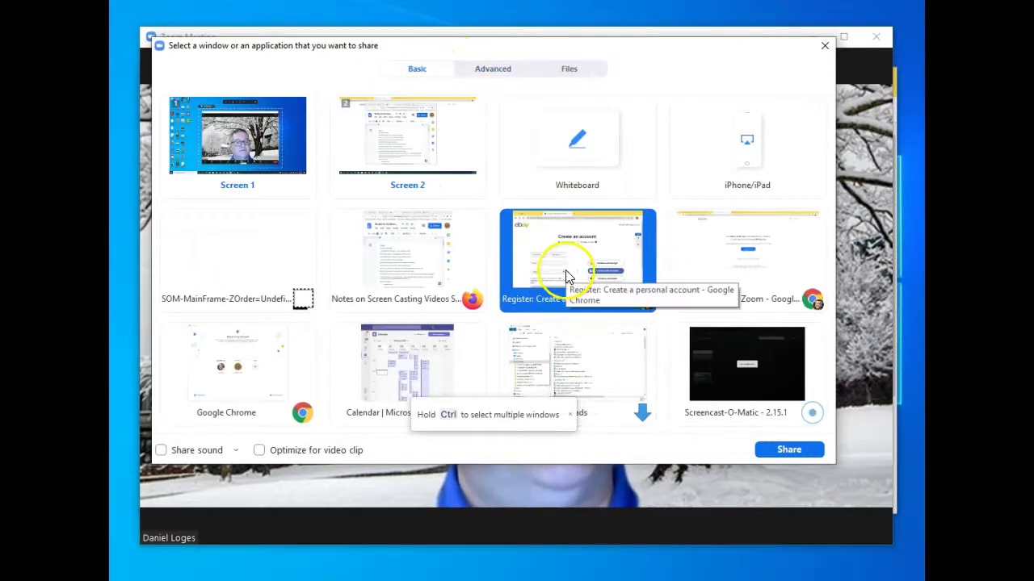
left_click(779, 451)
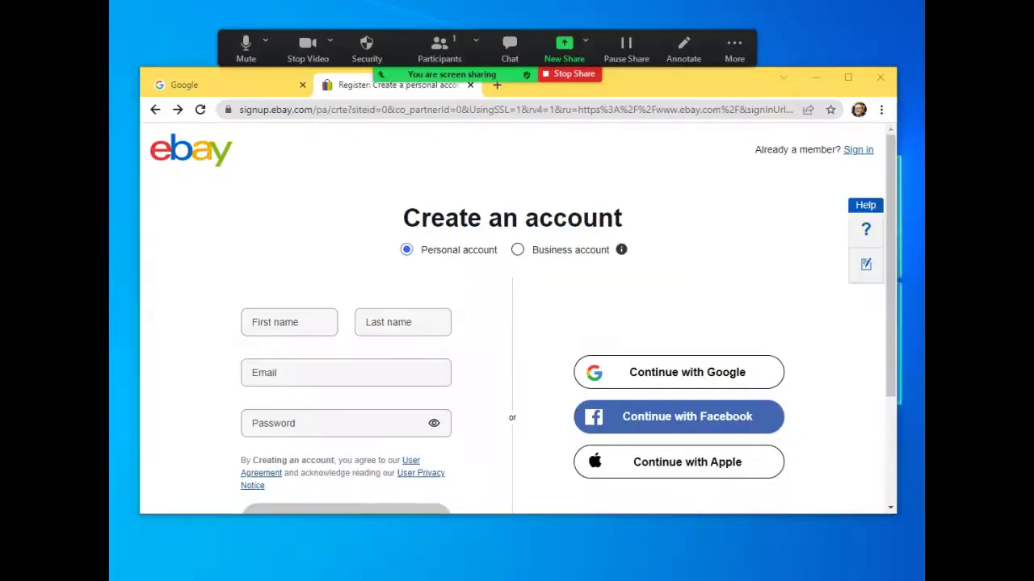
Step: Search the web for "appalachian zoom" in the shared browser and open the Zoom Video and Web Conferencing result
left_click(433, 323)
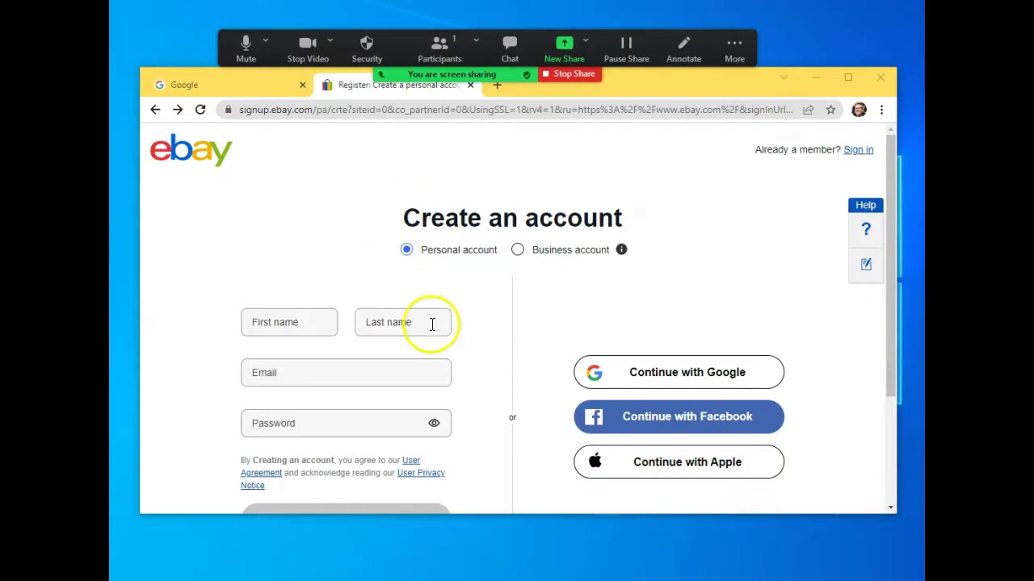
left_click(299, 113)
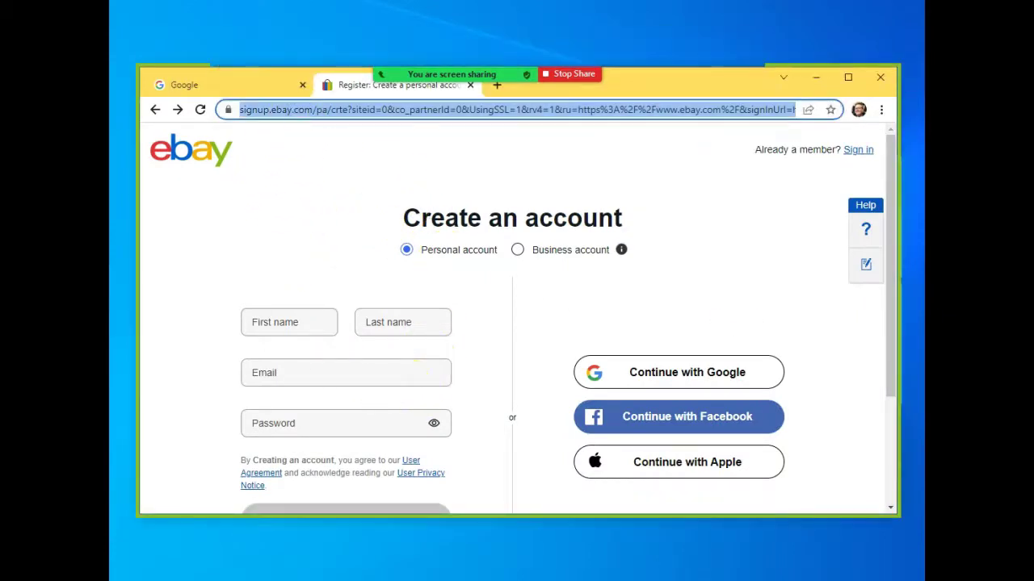
type("app")
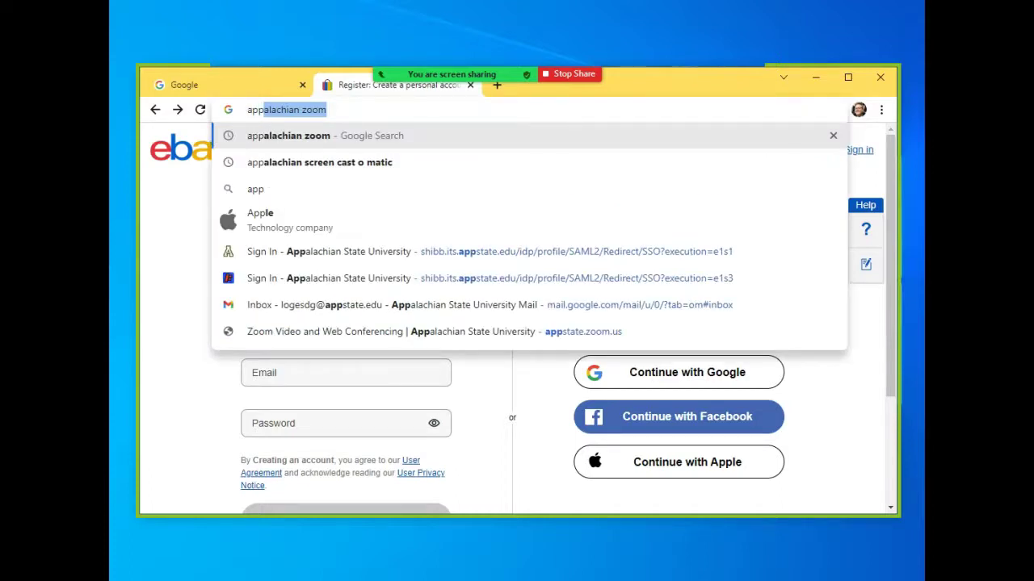
key("Right")
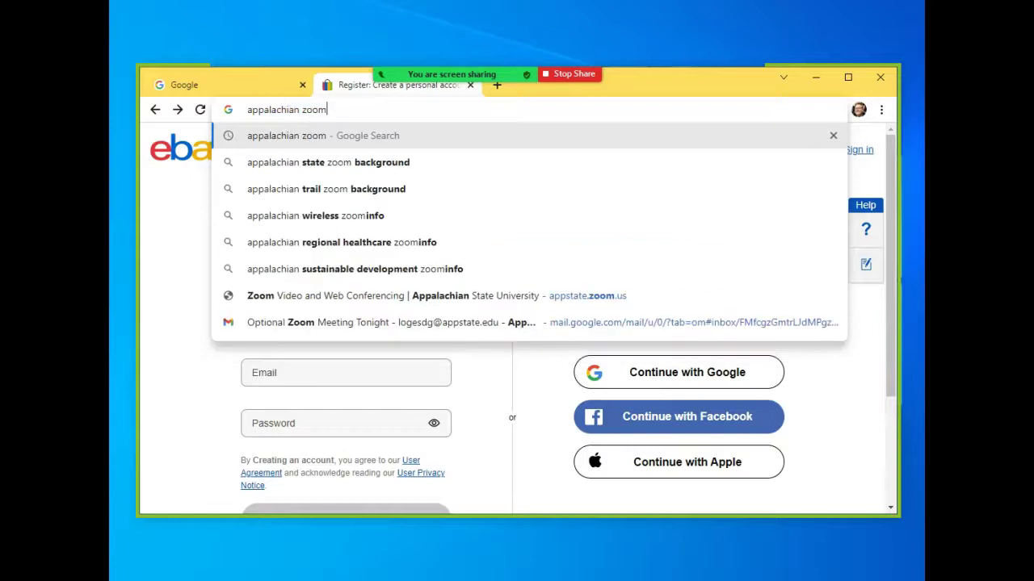
key("Return")
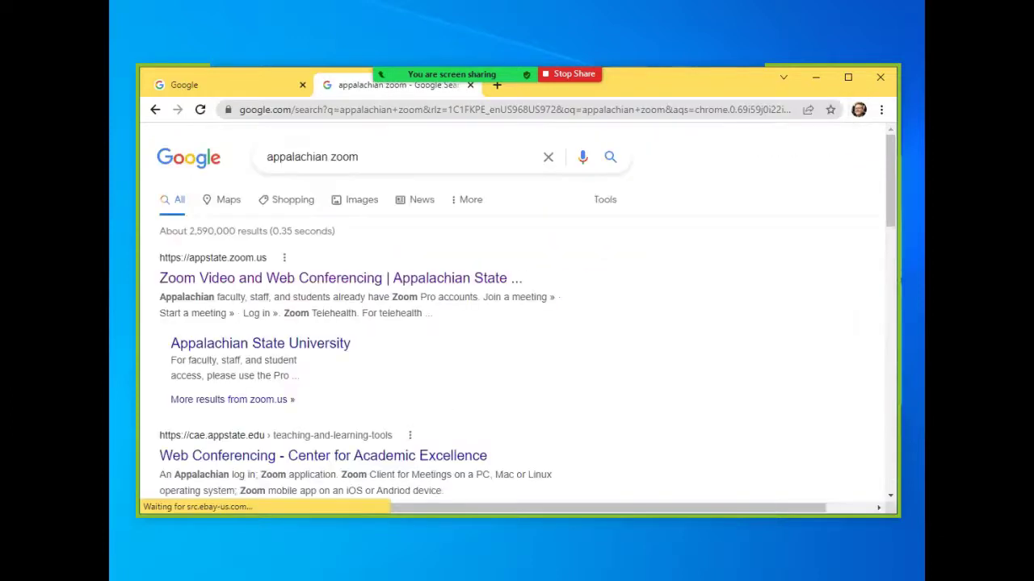
left_click(318, 279)
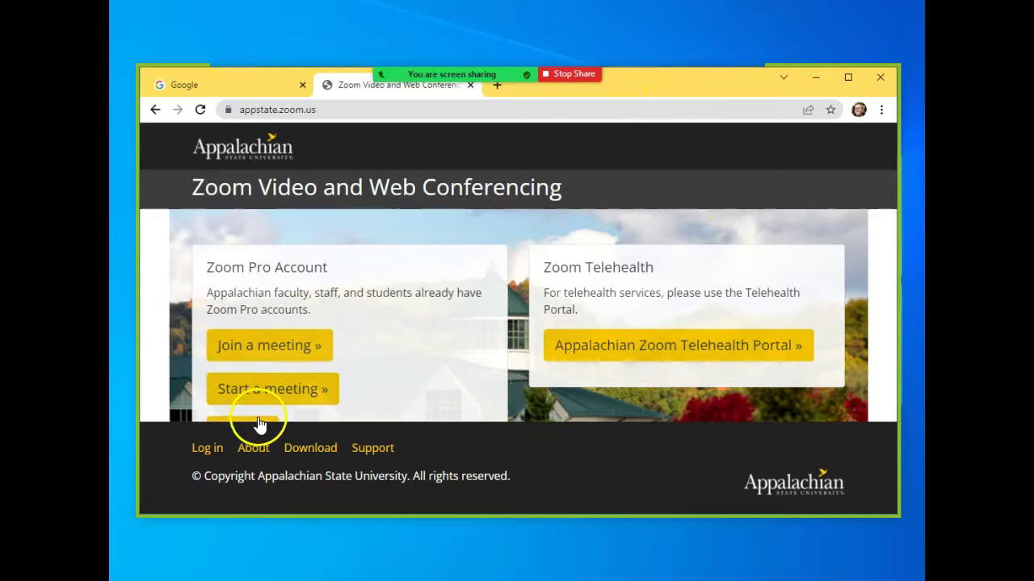
Step: Return from the profile page to the Zoom landing page in a taller browser window and stop the screen share
left_click_drag(409, 517, 396, 556)
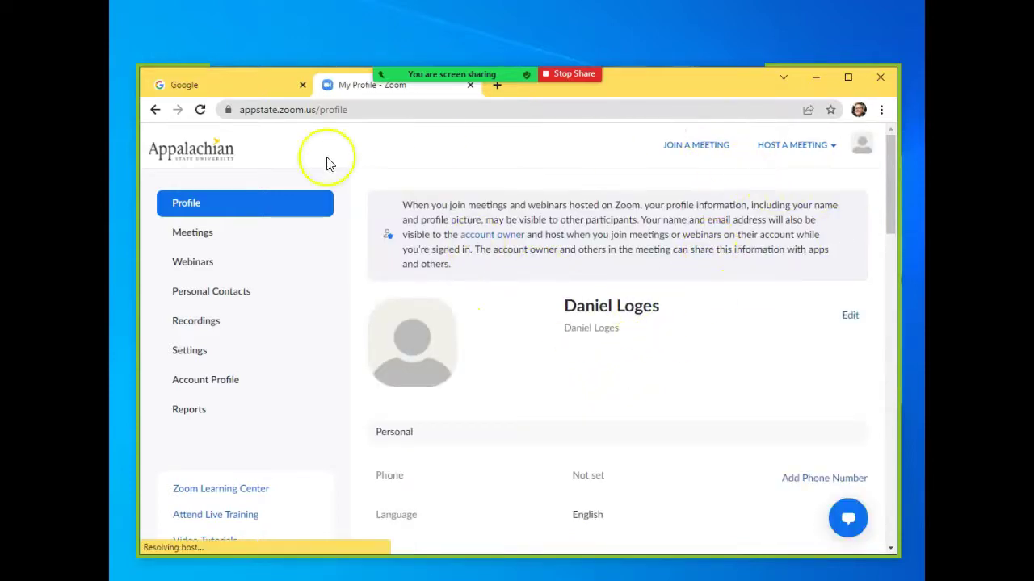
left_click(156, 111)
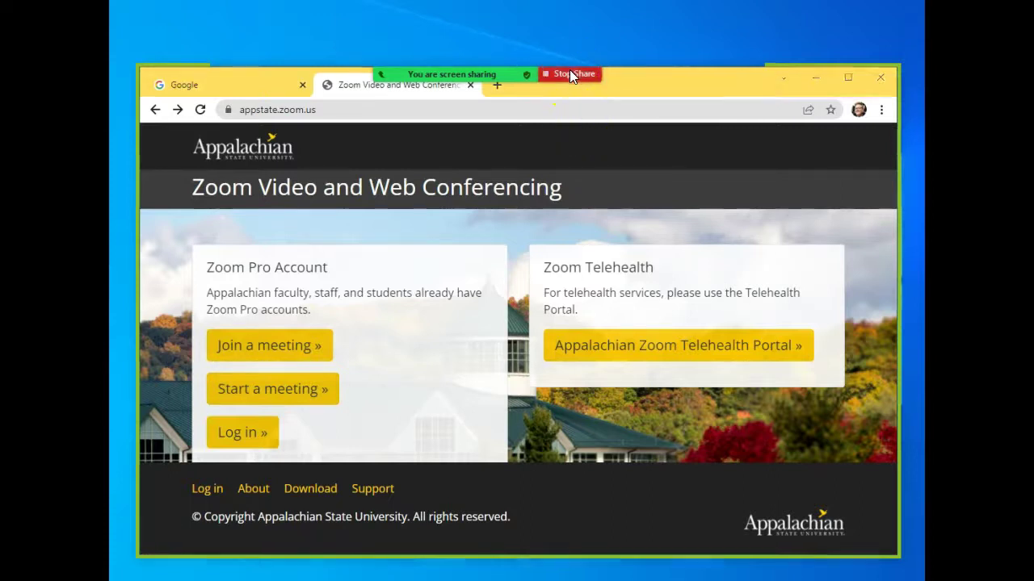
left_click(570, 72)
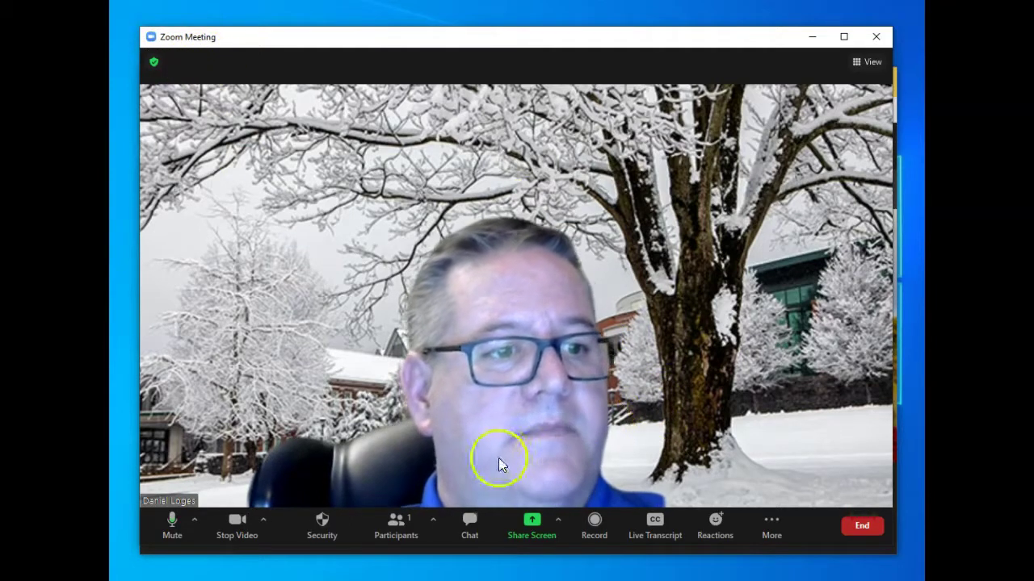
Step: Review the available microphones, speakers and cameras, and look over the virtual background choices in the settings
left_click(197, 521)
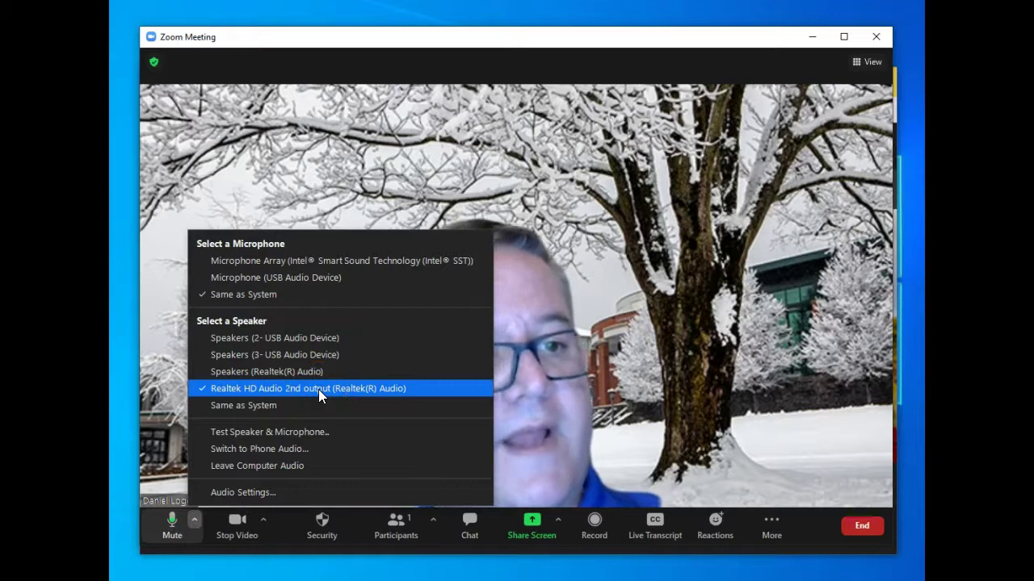
left_click(338, 357)
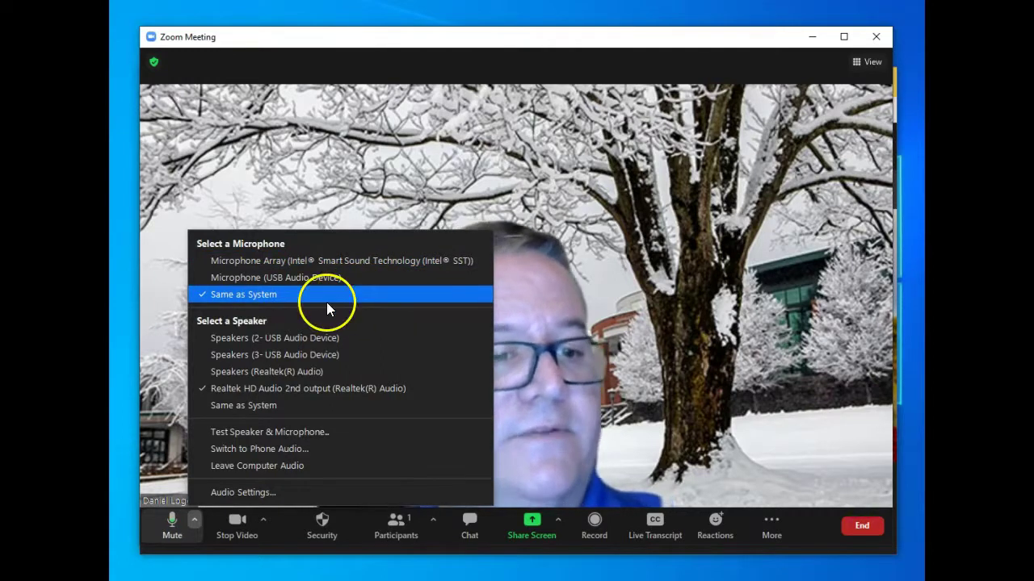
left_click(261, 519)
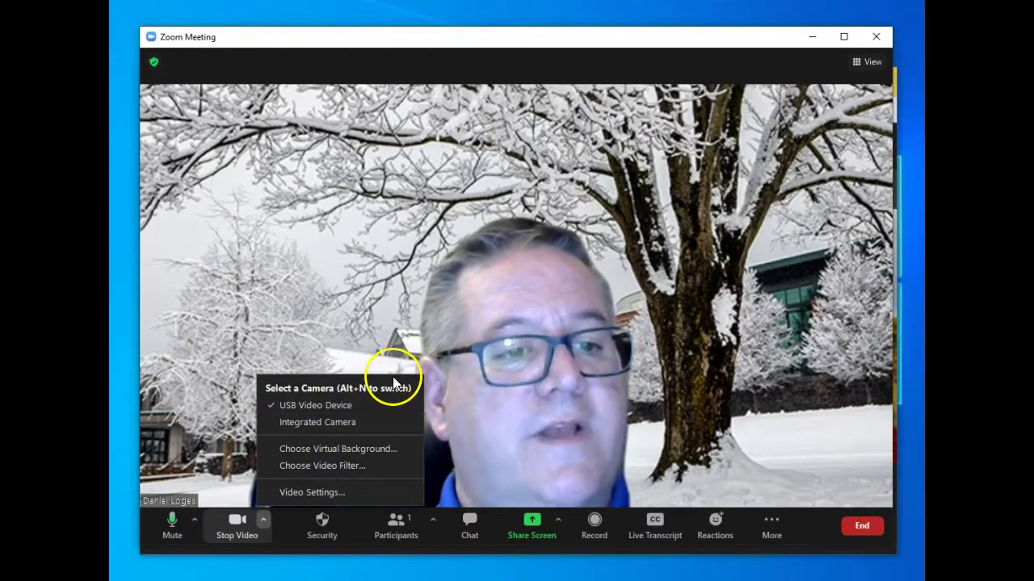
left_click(367, 449)
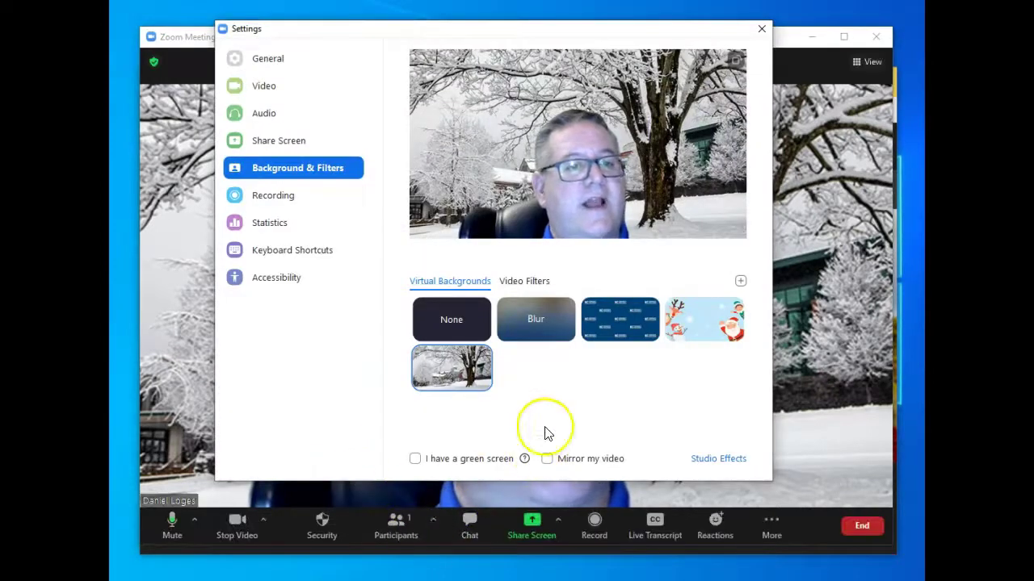
mouse_move(709, 326)
mouse_move(620, 337)
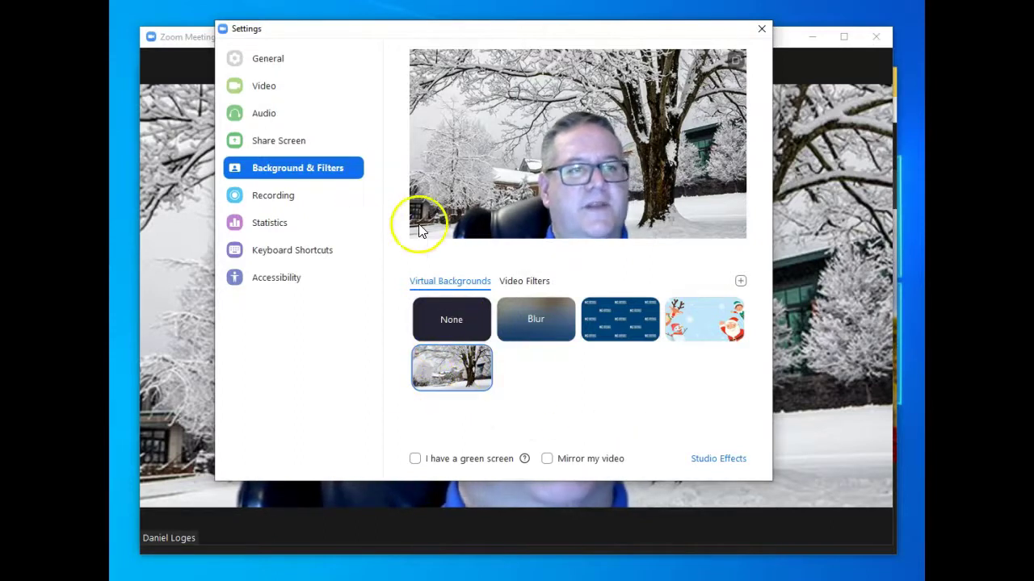
left_click(759, 31)
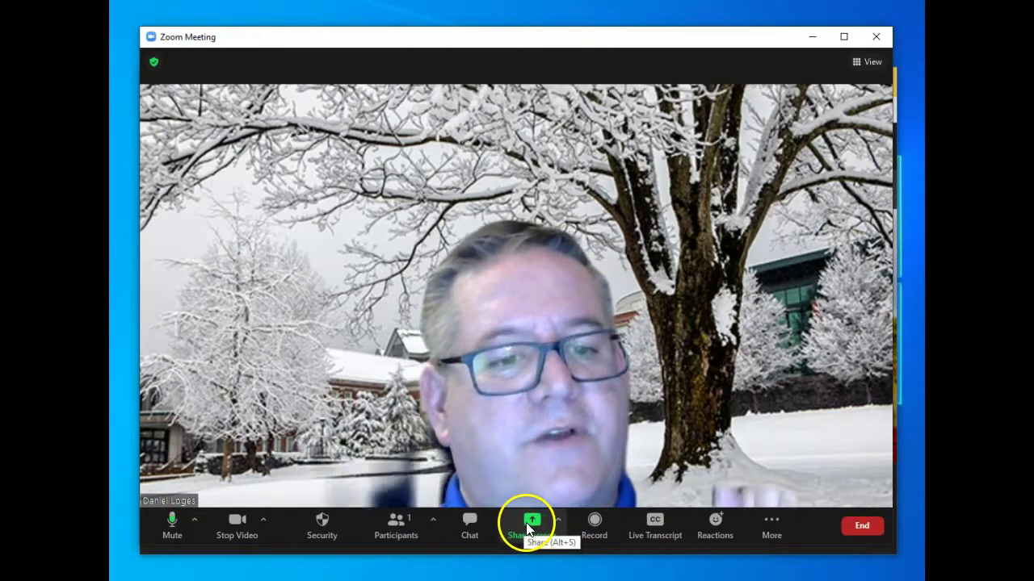
Step: Start a new share using the advanced Portion of Screen option
left_click(529, 529)
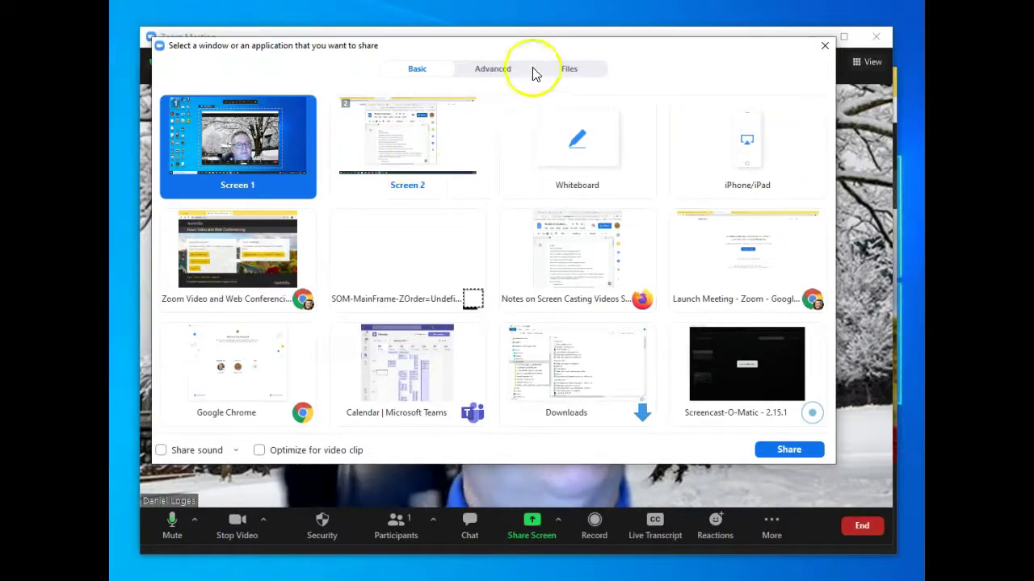
left_click(501, 72)
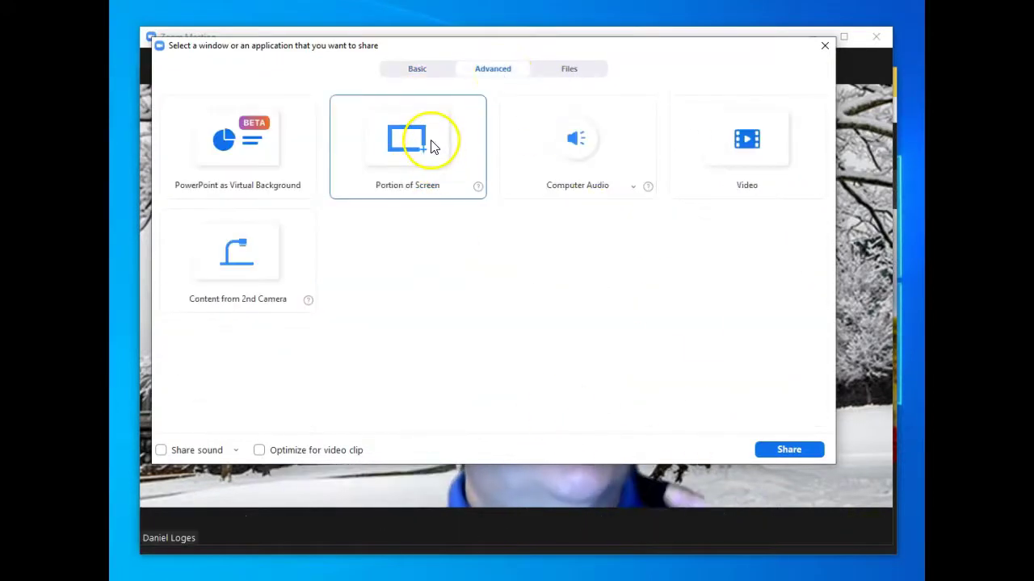
left_click(429, 171)
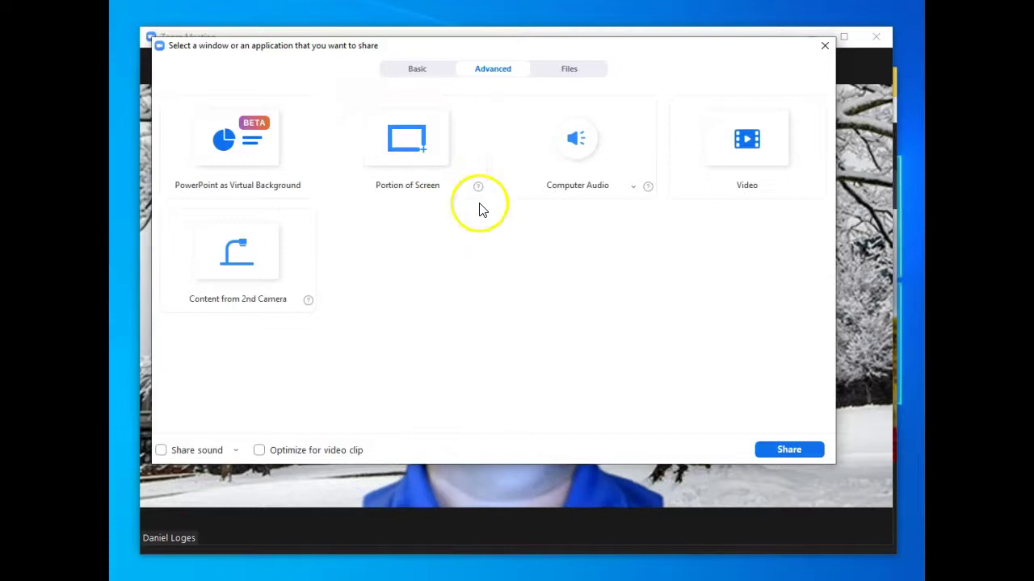
left_click(404, 143)
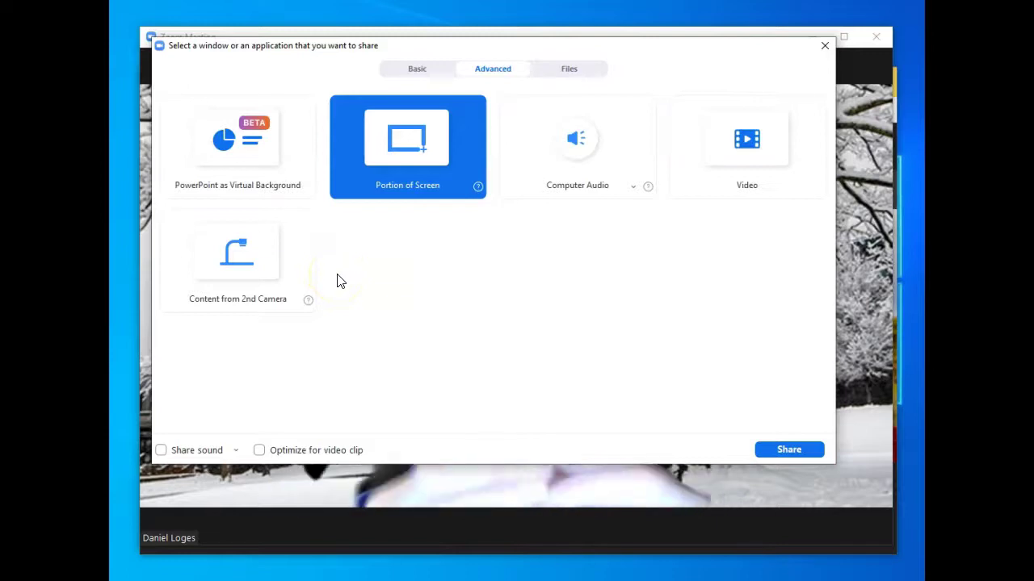
left_click(787, 450)
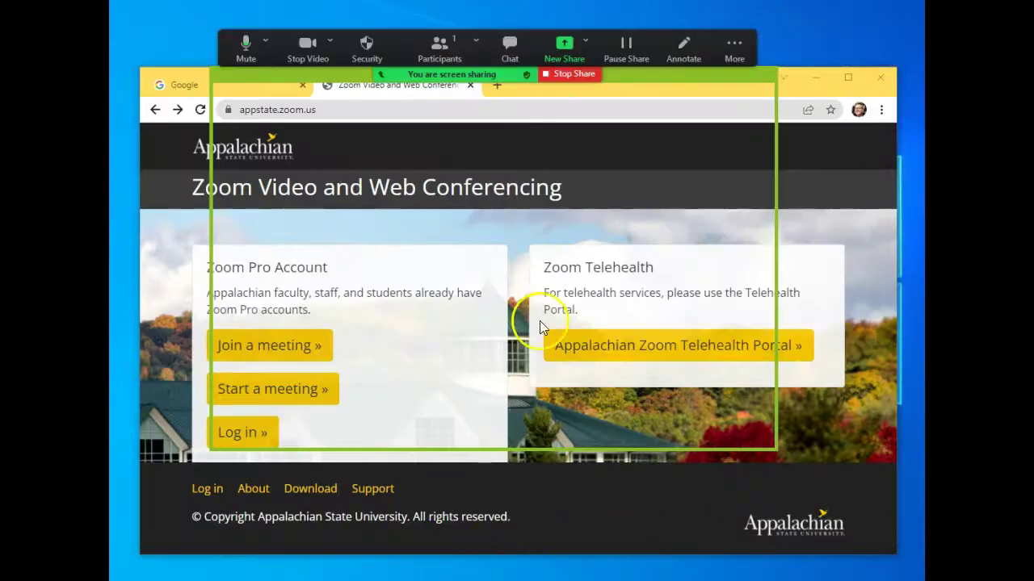
Step: Move and resize the green sharing frame until it encloses the entire browser window
left_click_drag(731, 78, 743, 121)
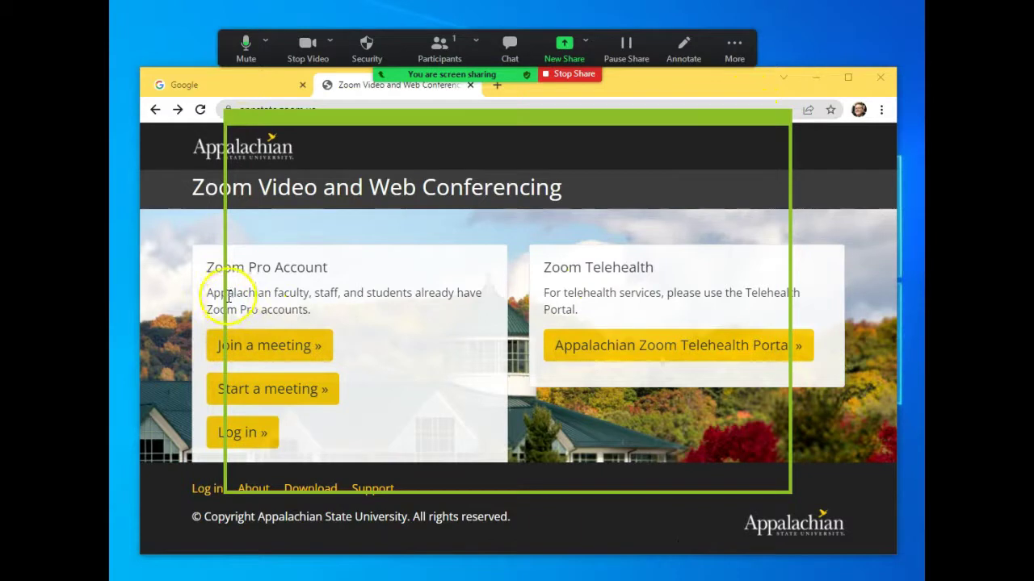
left_click_drag(226, 296, 155, 295)
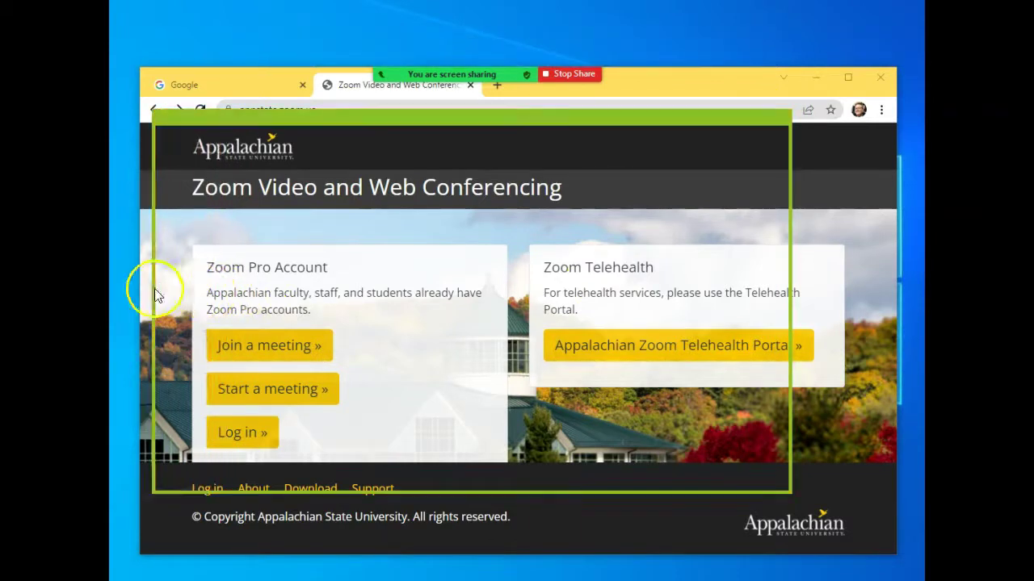
left_click_drag(791, 314, 898, 318)
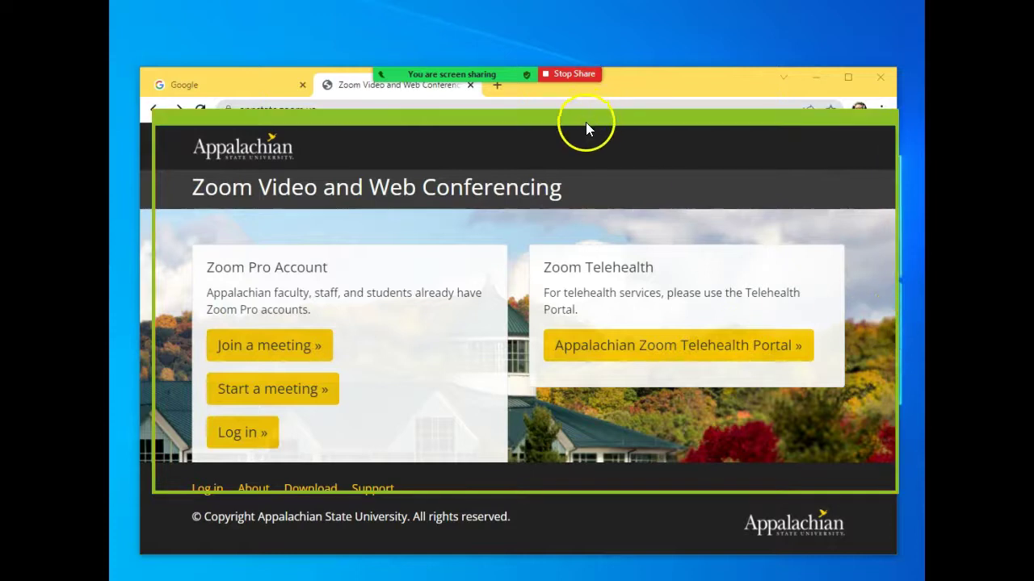
left_click_drag(577, 109, 561, 55)
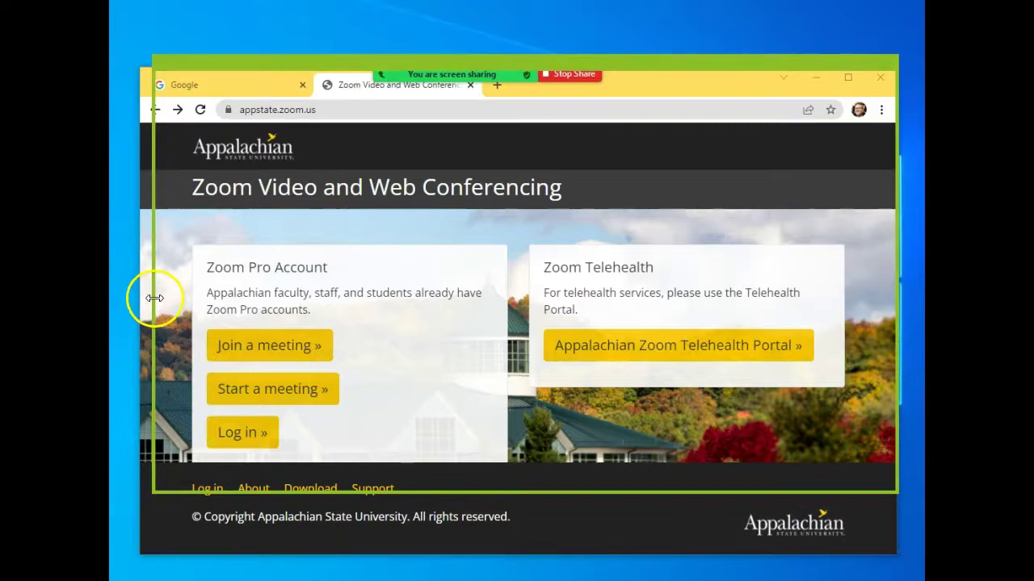
left_click_drag(154, 298, 134, 296)
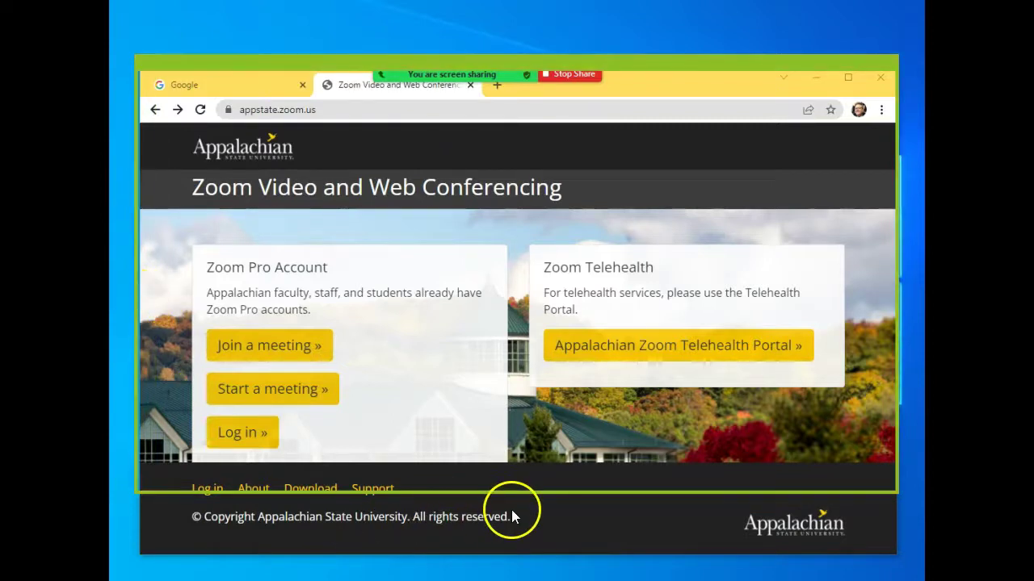
left_click_drag(510, 490, 503, 561)
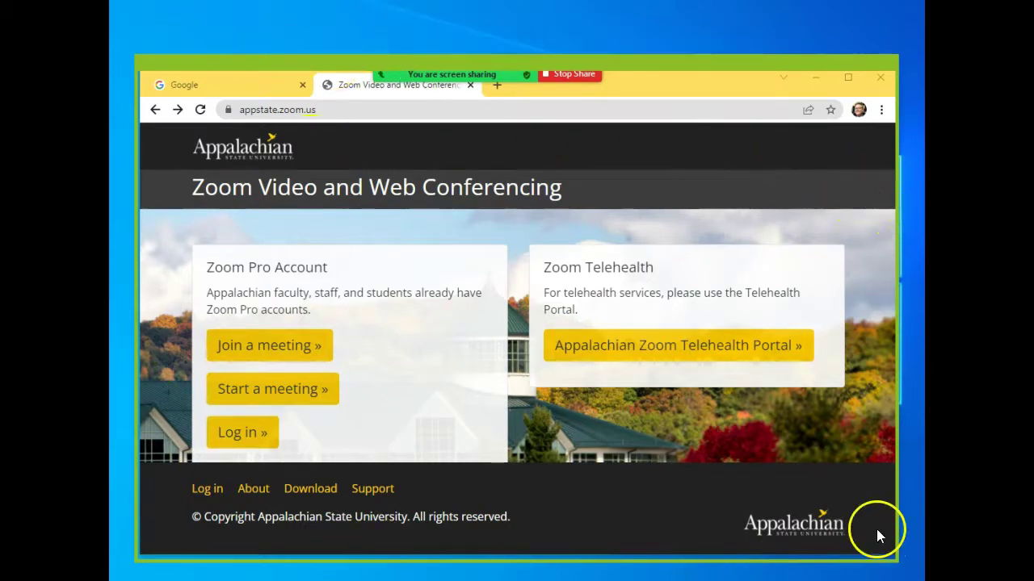
Step: Start recording the shared portion of the screen with the Record on this Computer option
mouse_move(298, 66)
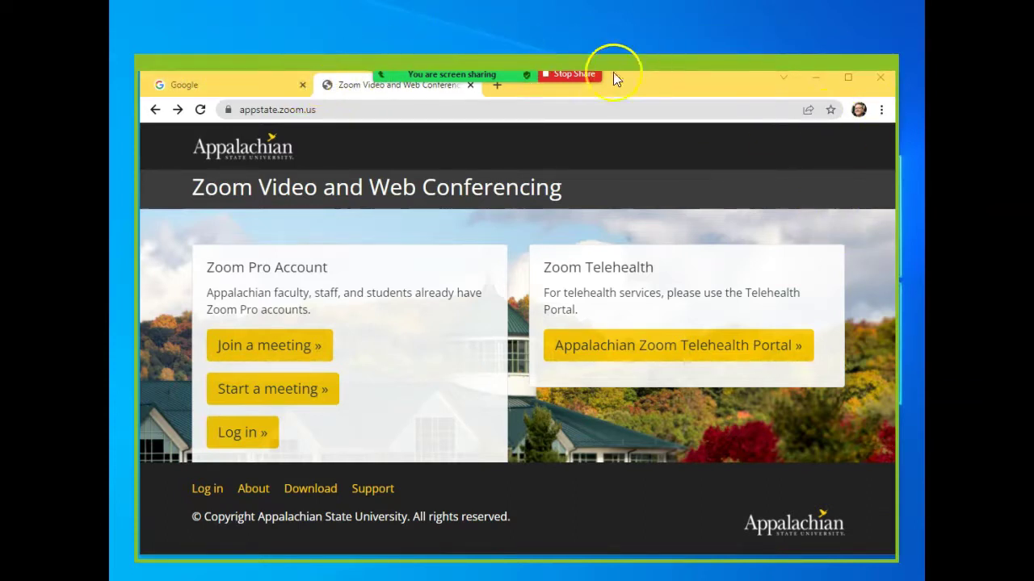
mouse_move(521, 71)
mouse_move(574, 72)
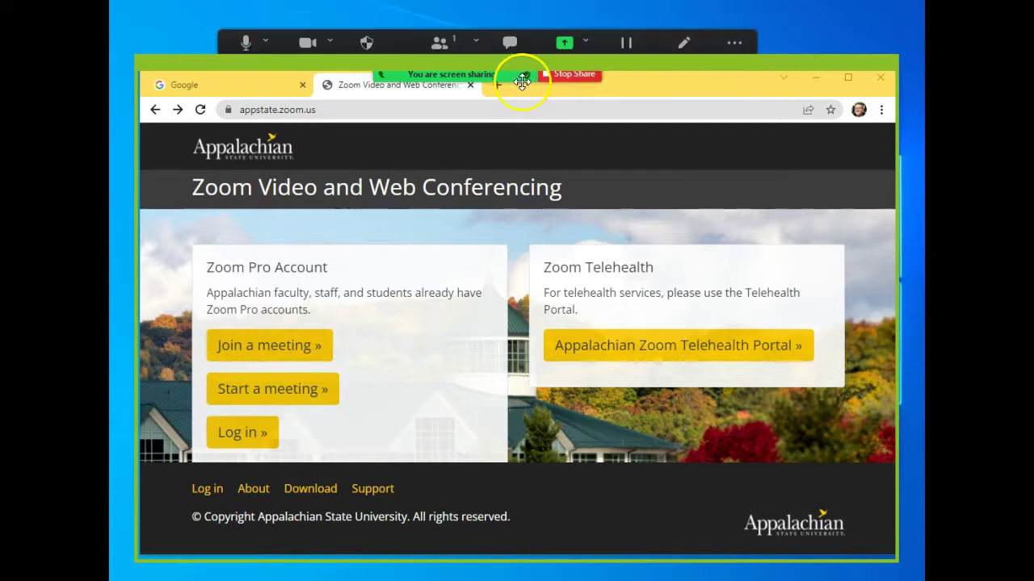
left_click(735, 42)
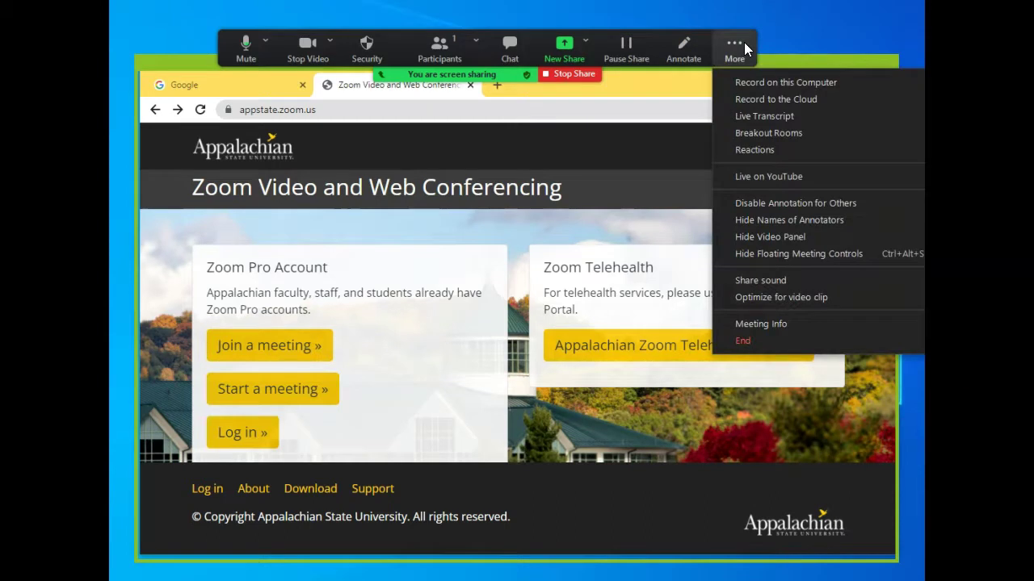
left_click(796, 99)
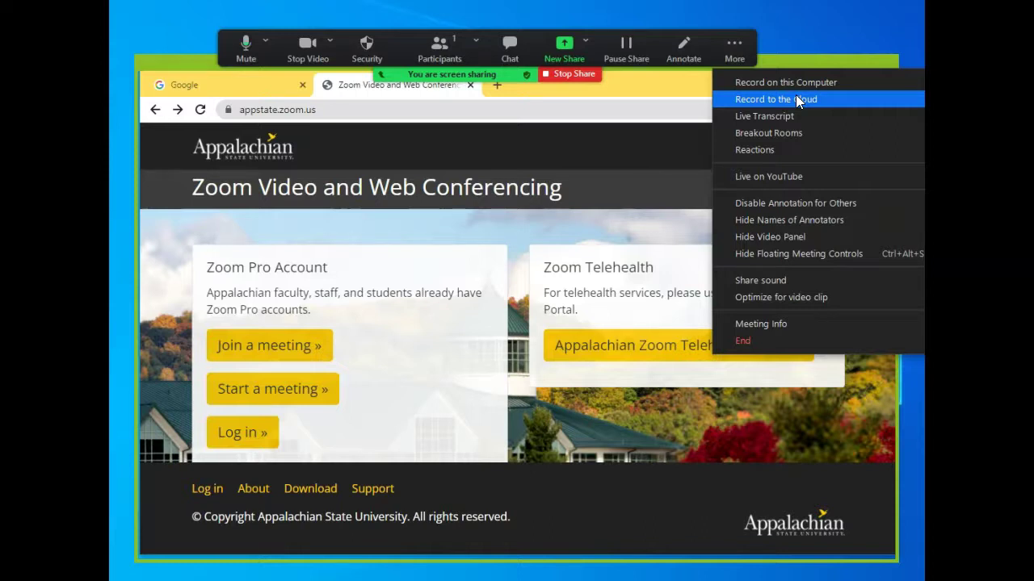
left_click(817, 82)
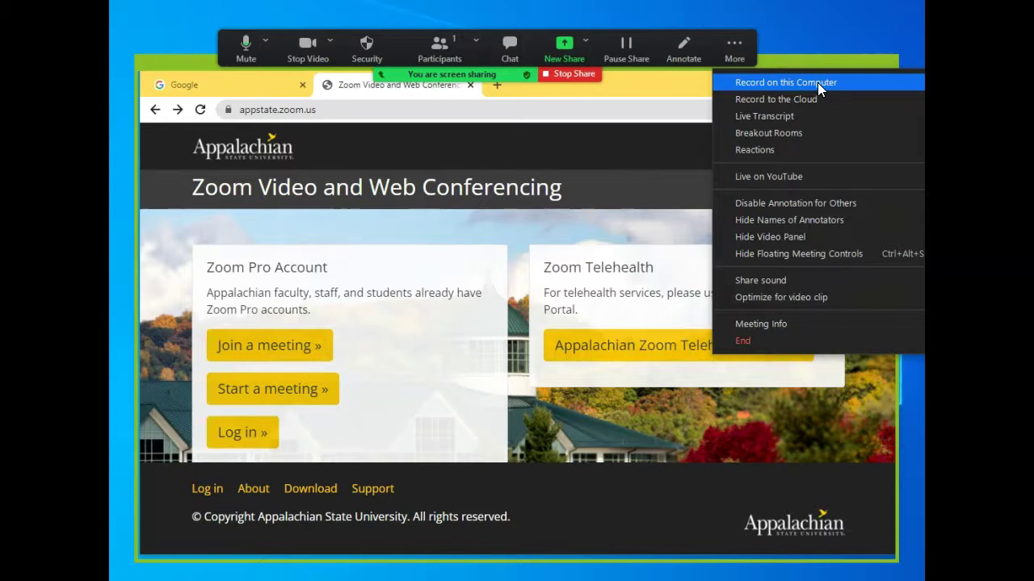
left_click(817, 82)
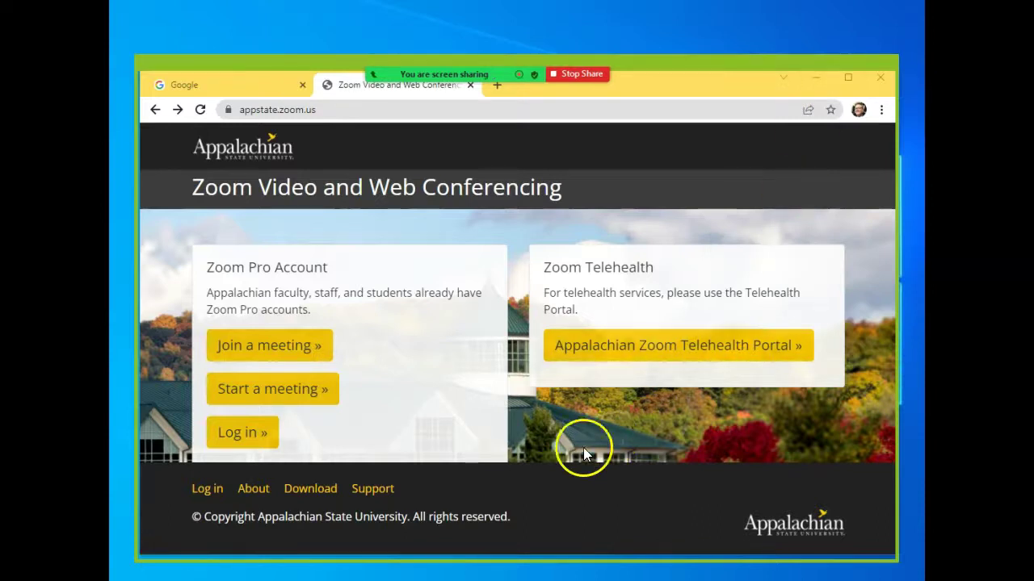
mouse_move(461, 75)
left_click(752, 49)
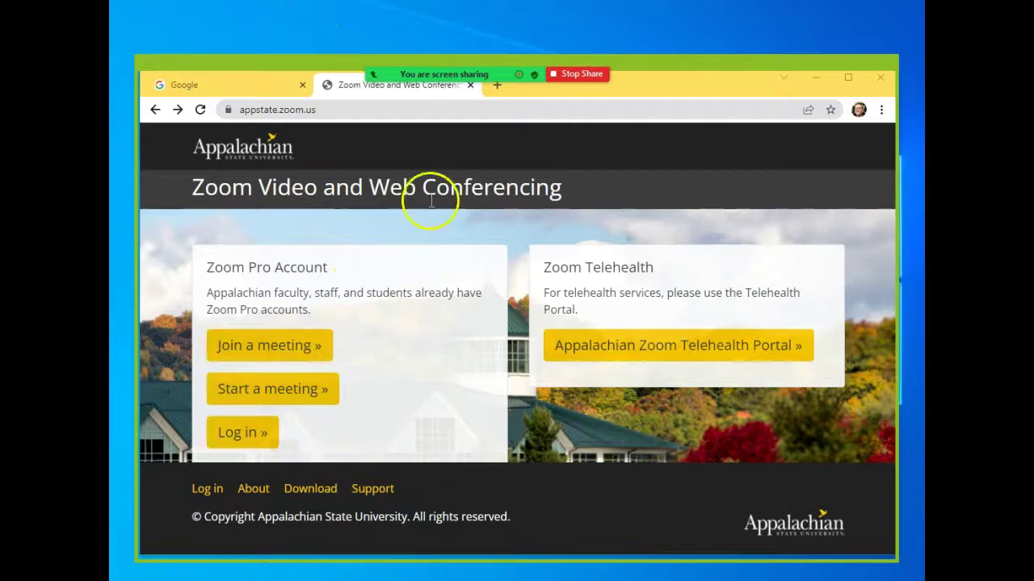
Step: Search the web for ebay, open the eBay site and go through its account registration form
left_click(406, 112)
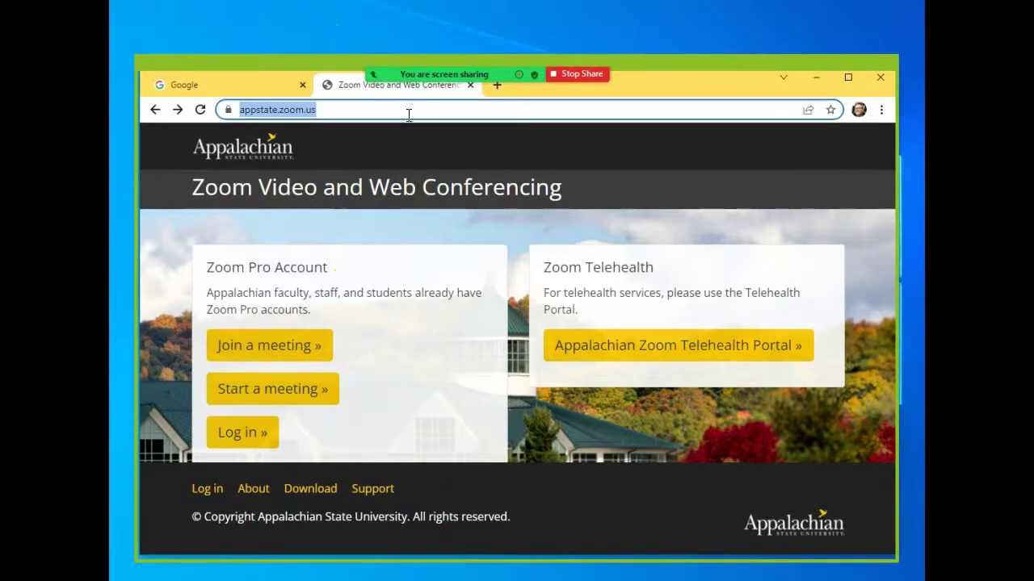
type("ebay")
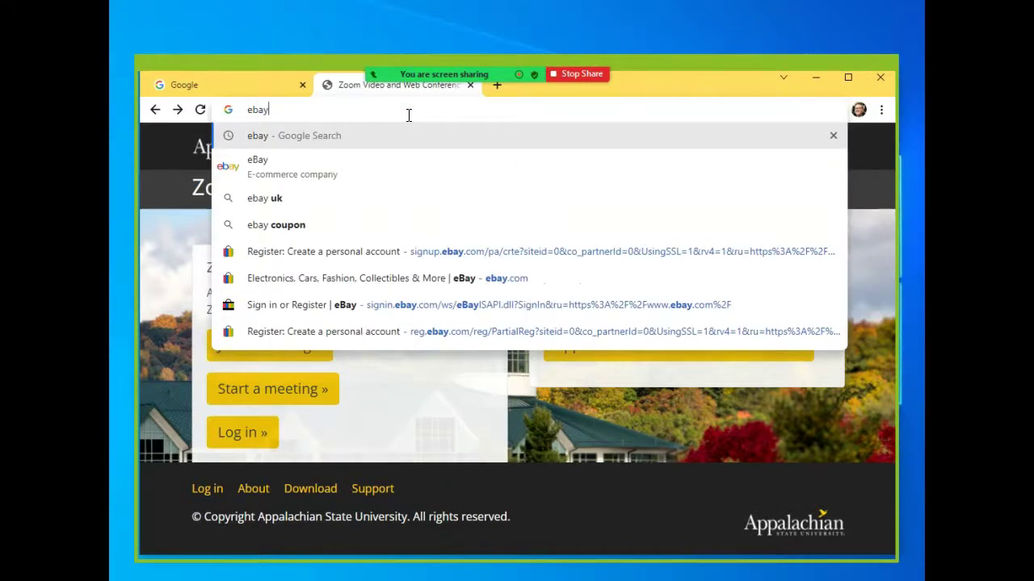
key("Return")
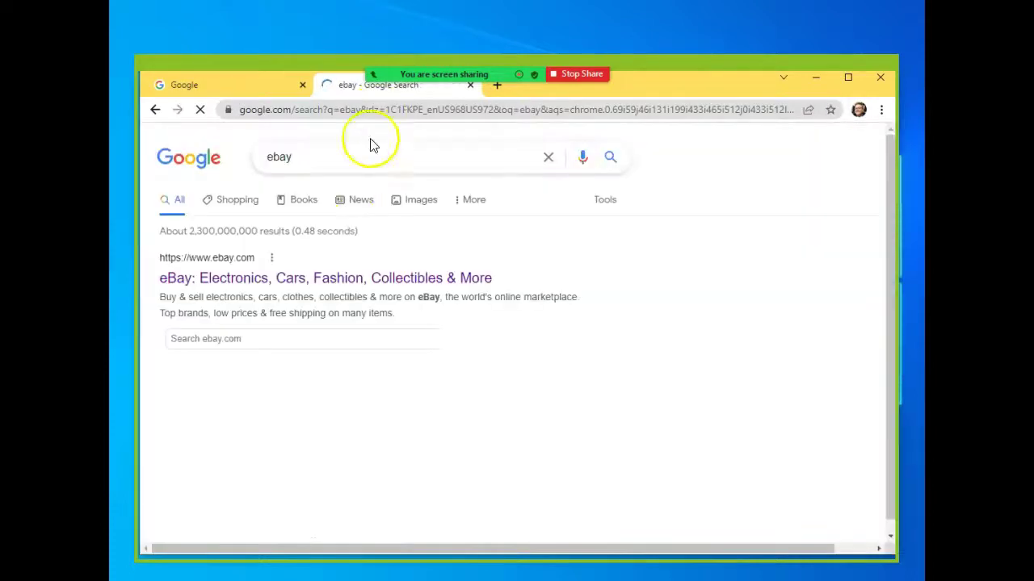
left_click(309, 277)
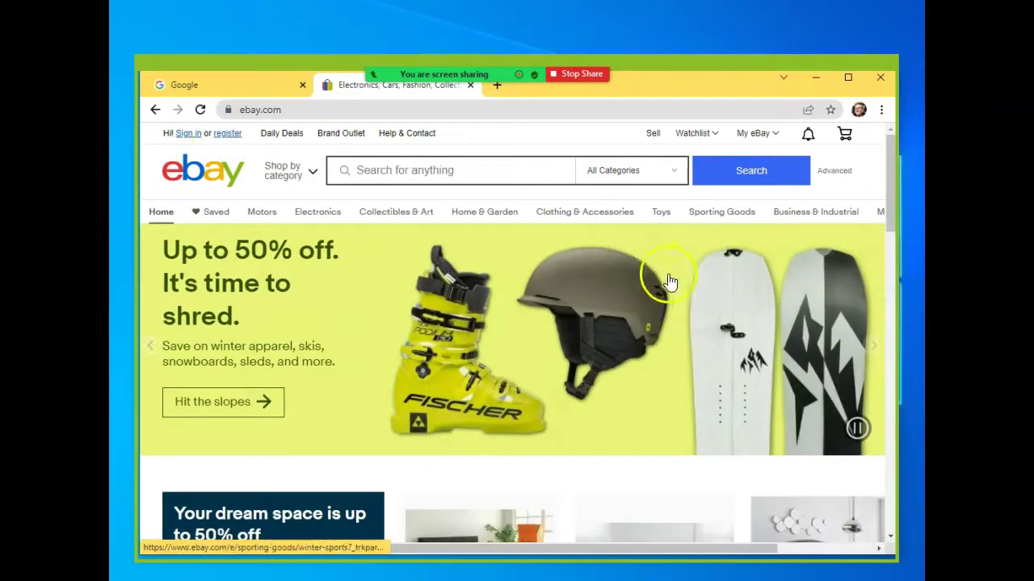
left_click(226, 135)
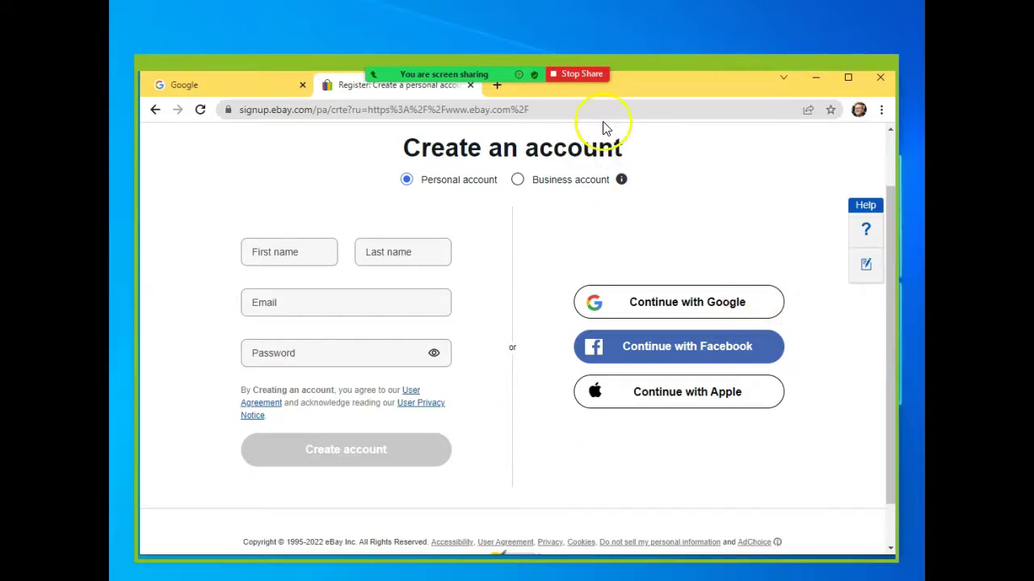
scroll(602, 303, "down", 2)
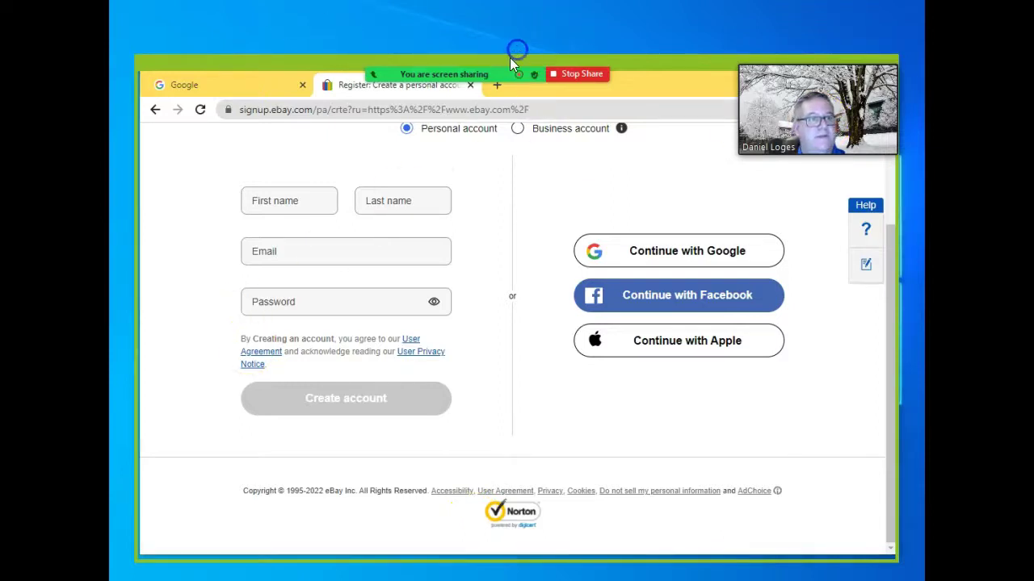
Step: Turn the camera video off and back on during the recording
mouse_move(515, 50)
left_click(290, 46)
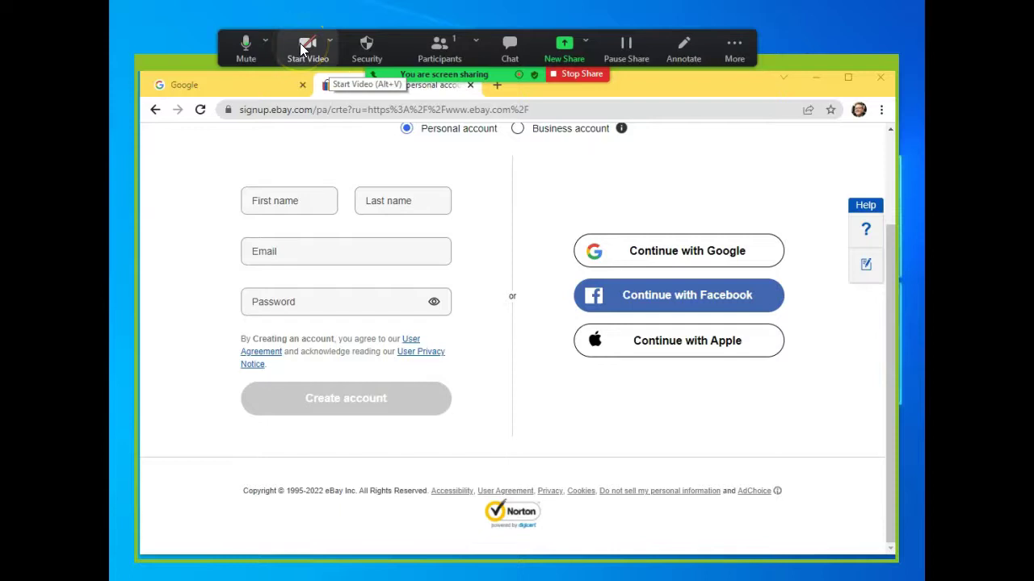
left_click(299, 43)
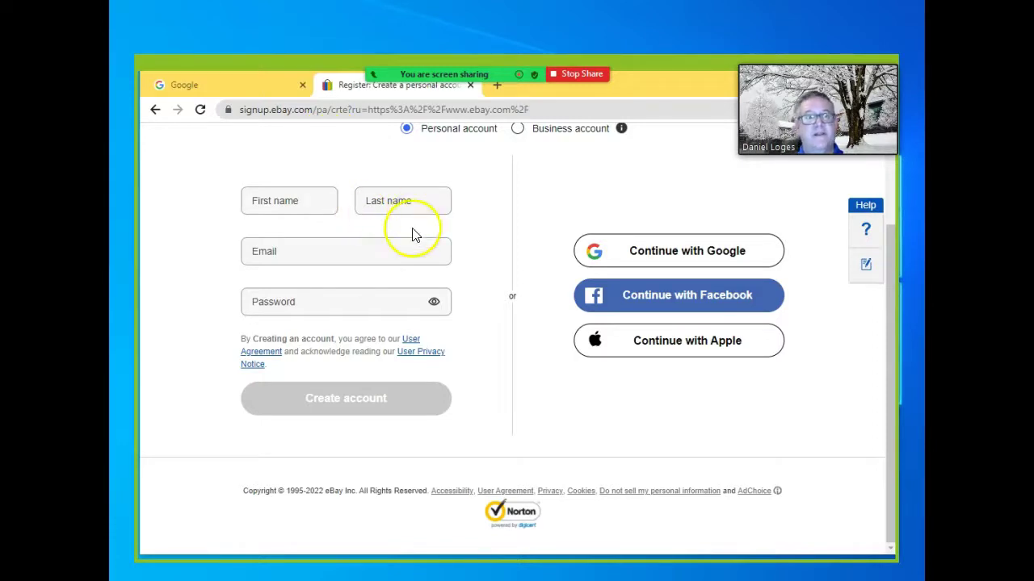
Step: Stop the screen share and stop the meeting recording
mouse_move(450, 61)
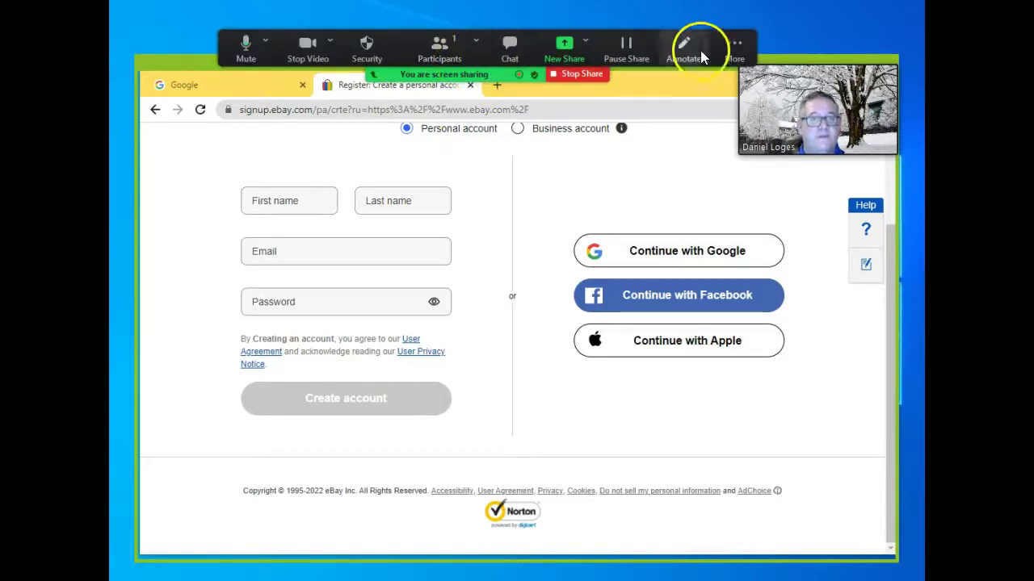
left_click(577, 74)
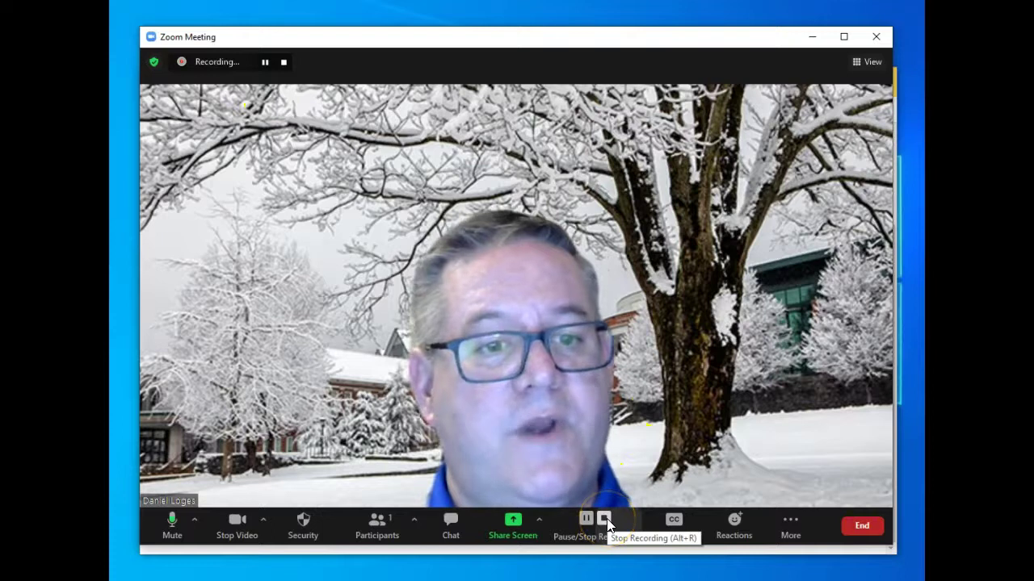
left_click(604, 519)
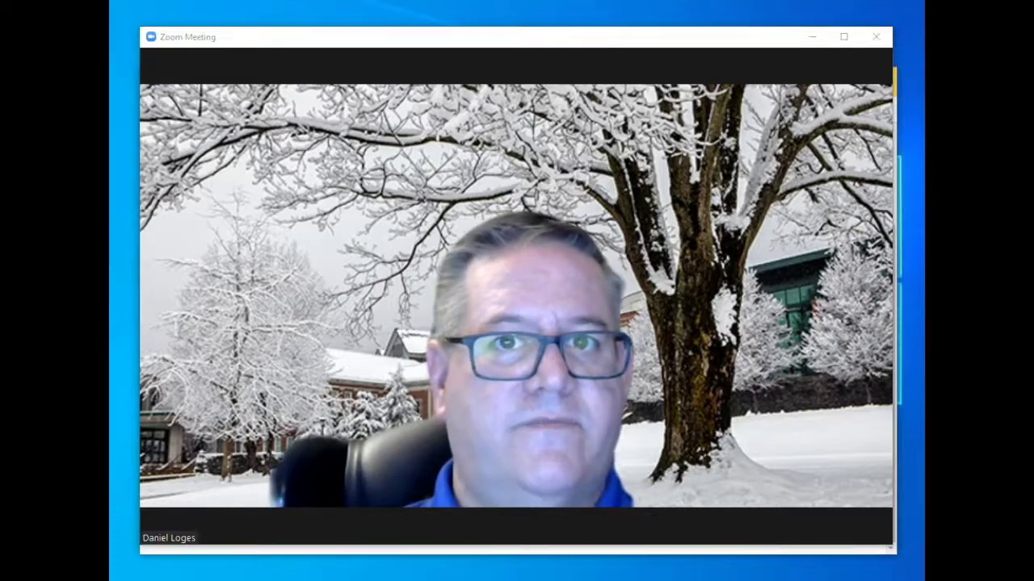
Step: End the Zoom meeting for all participants
mouse_move(762, 272)
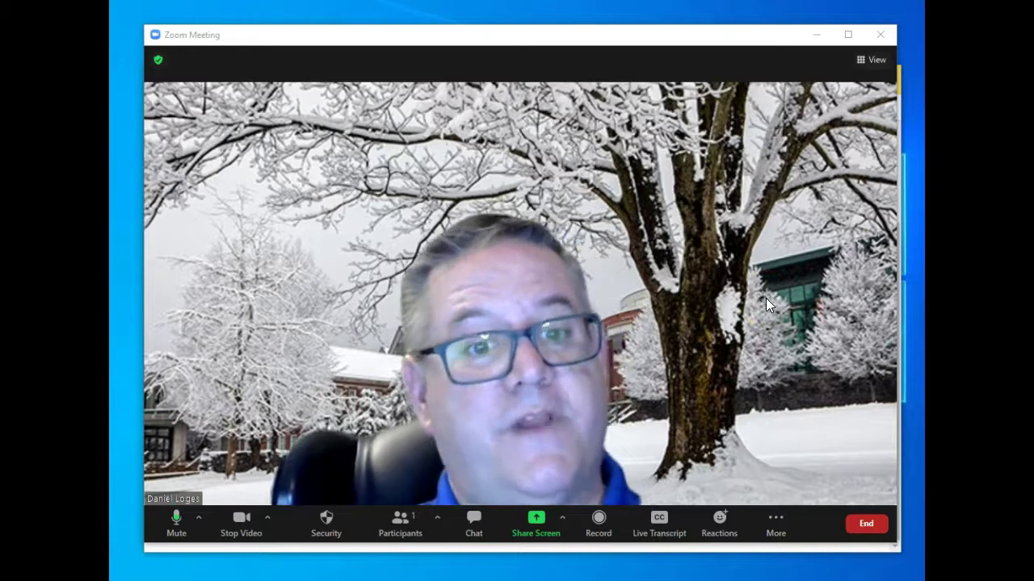
left_click(868, 507)
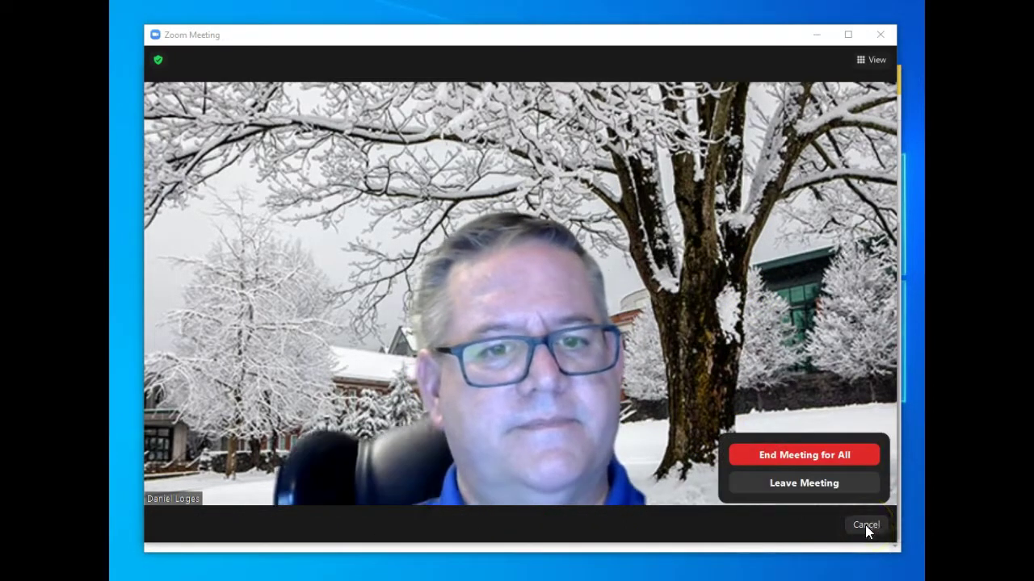
left_click(818, 455)
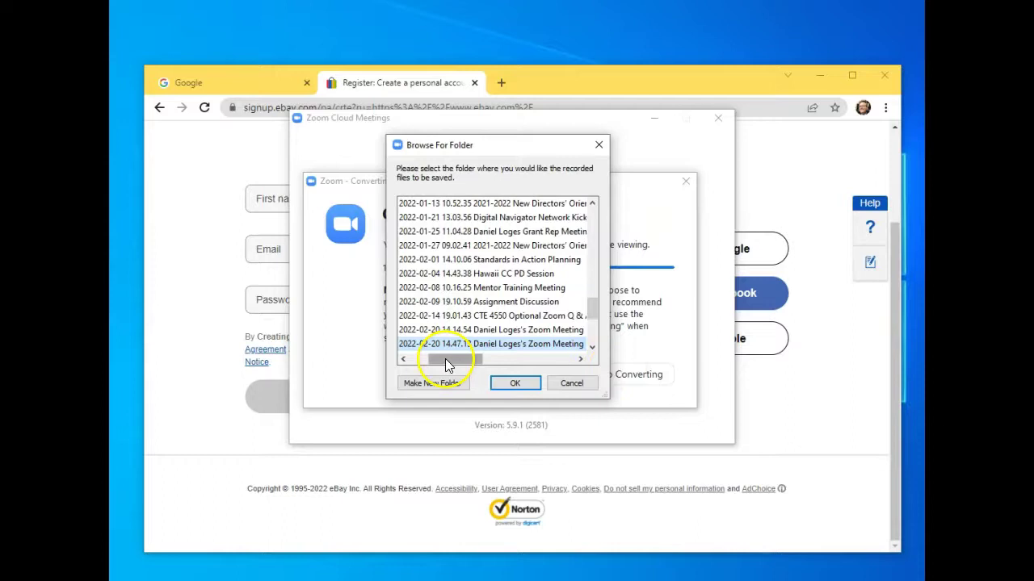
Step: Choose the Desktop under This PC as the folder for saving the recorded files
left_click_drag(445, 359, 424, 358)
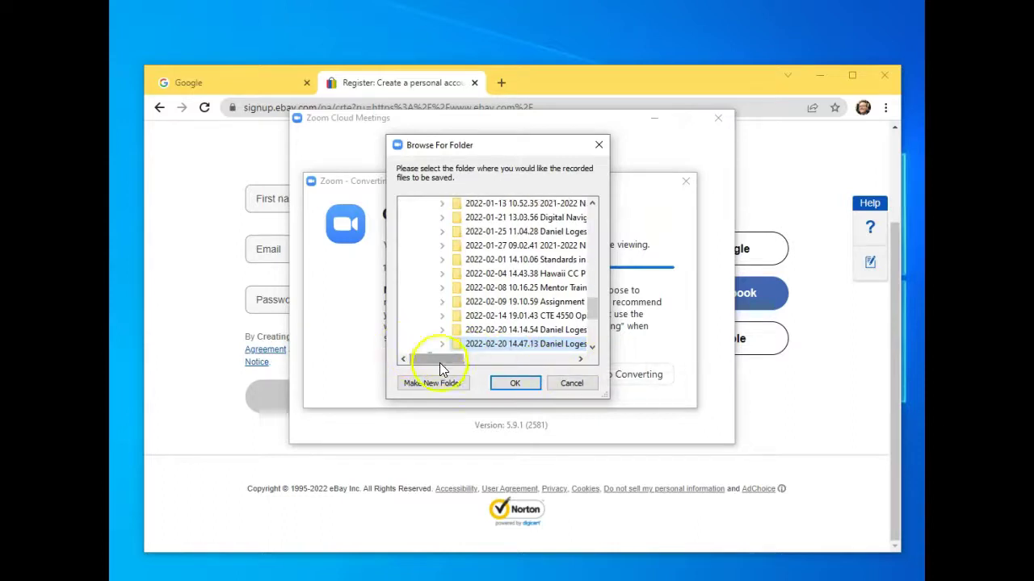
left_click_drag(592, 311, 587, 217)
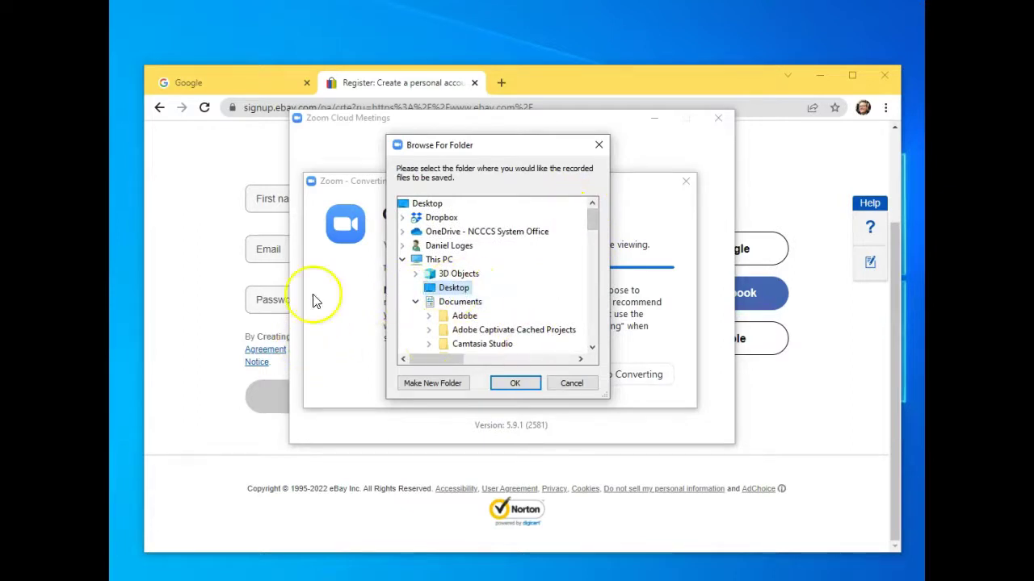
left_click(502, 386)
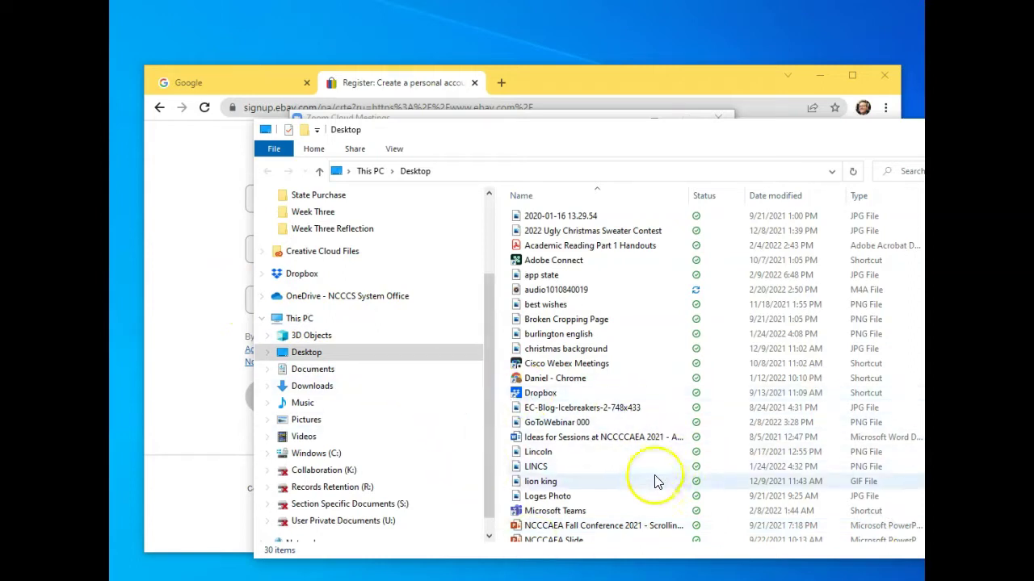
scroll(663, 412, "down", 3)
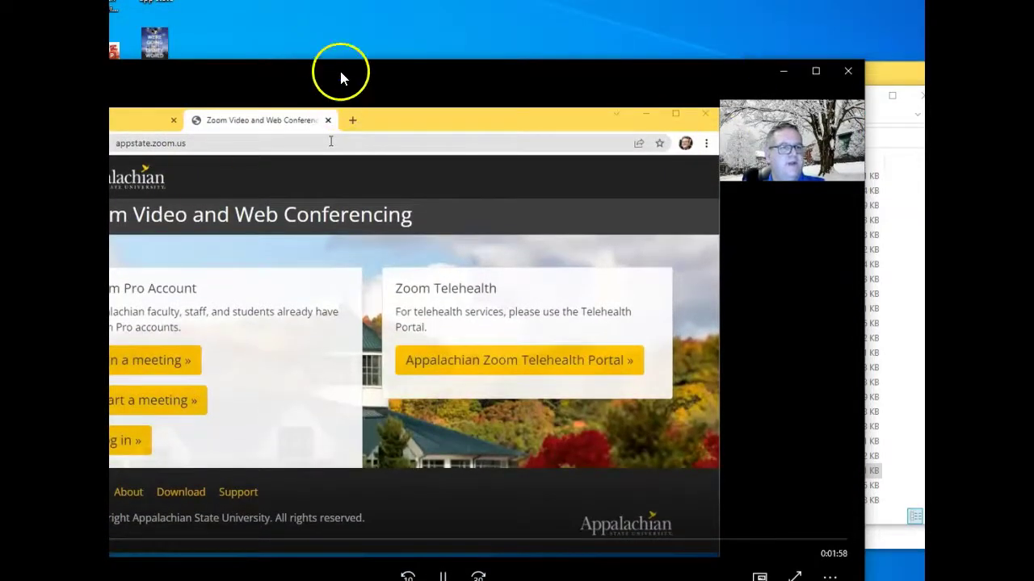
left_click_drag(340, 72, 431, 51)
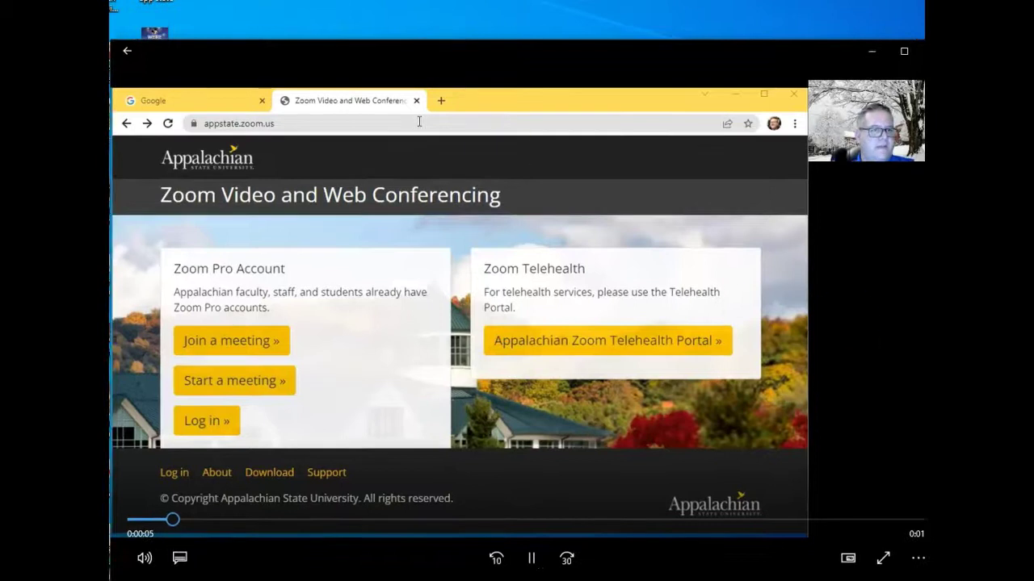
left_click_drag(924, 275, 910, 275)
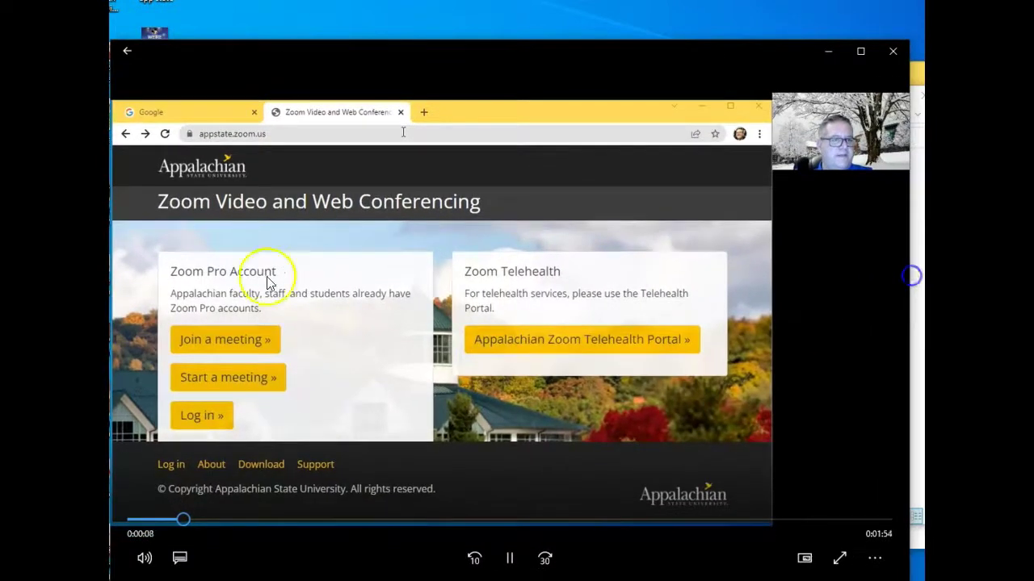
left_click_drag(109, 242, 129, 242)
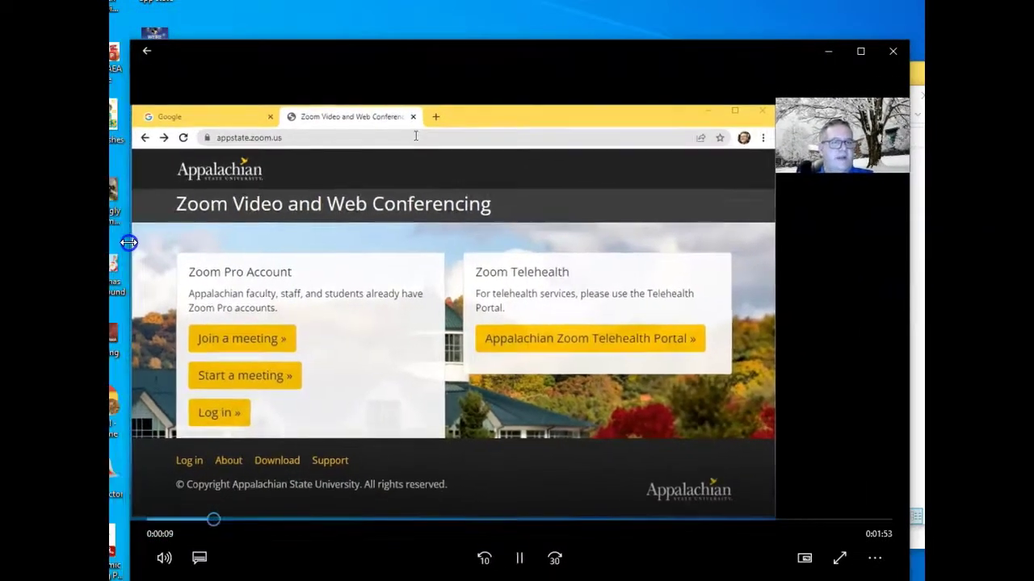
left_click_drag(569, 57, 565, 36)
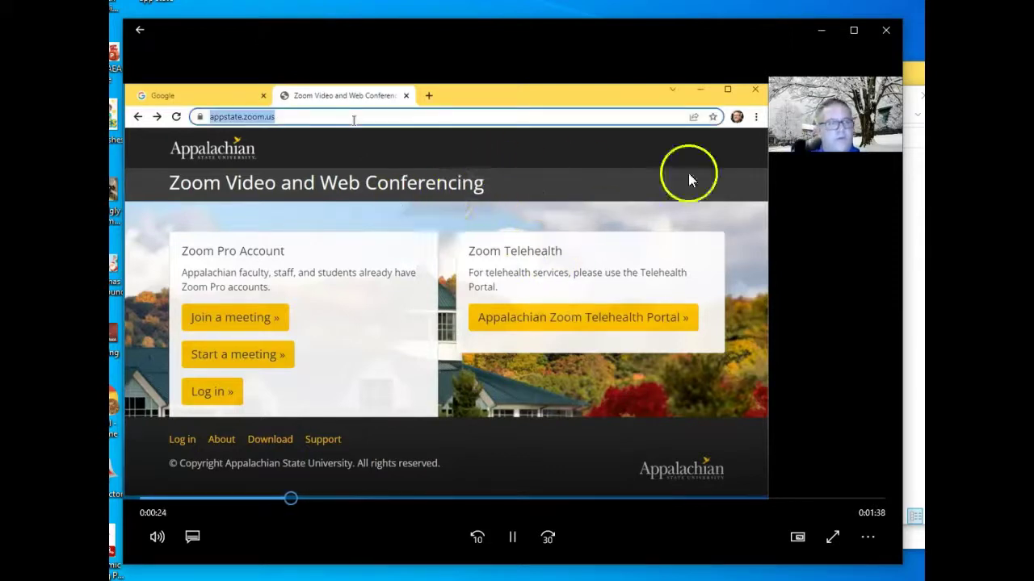
left_click(885, 30)
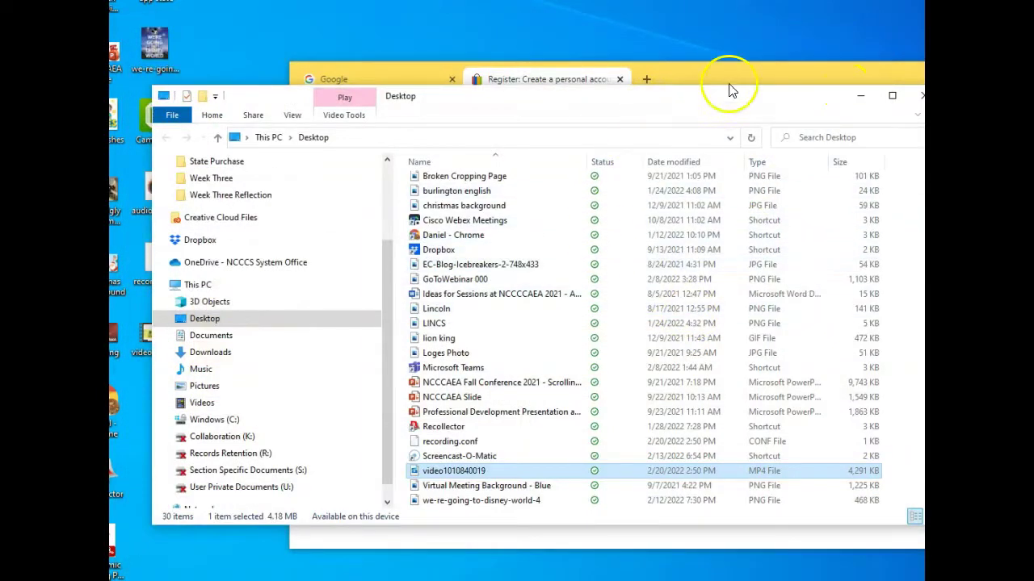
Step: Minimize the Desktop folder and Zoom Cloud Meetings windows, and move the browser window fully into view
left_click(871, 102)
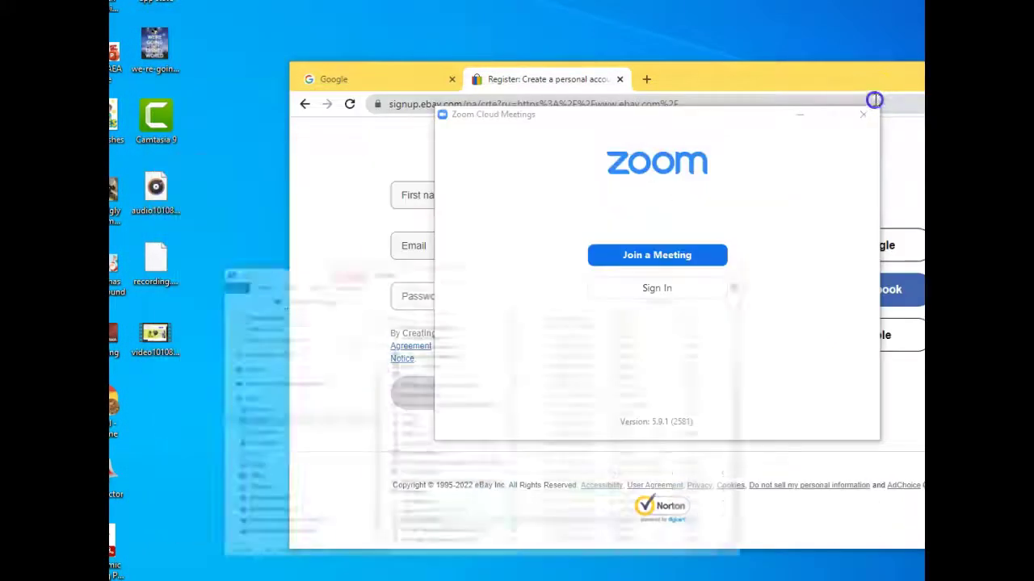
left_click(803, 113)
left_click_drag(806, 77, 656, 68)
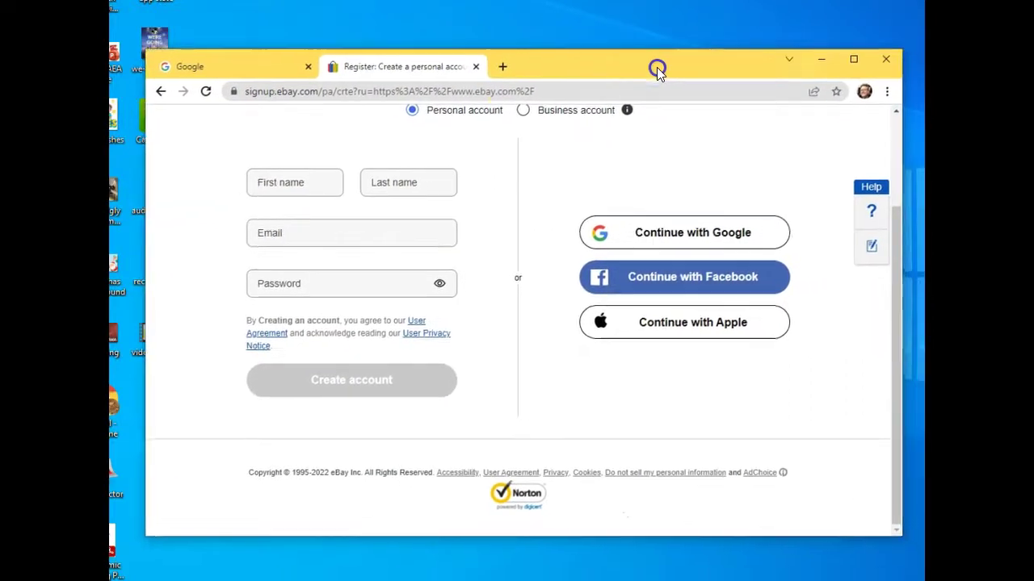
Step: Open the YouTube home page in the current browser tab
left_click(473, 84)
type("youtbu")
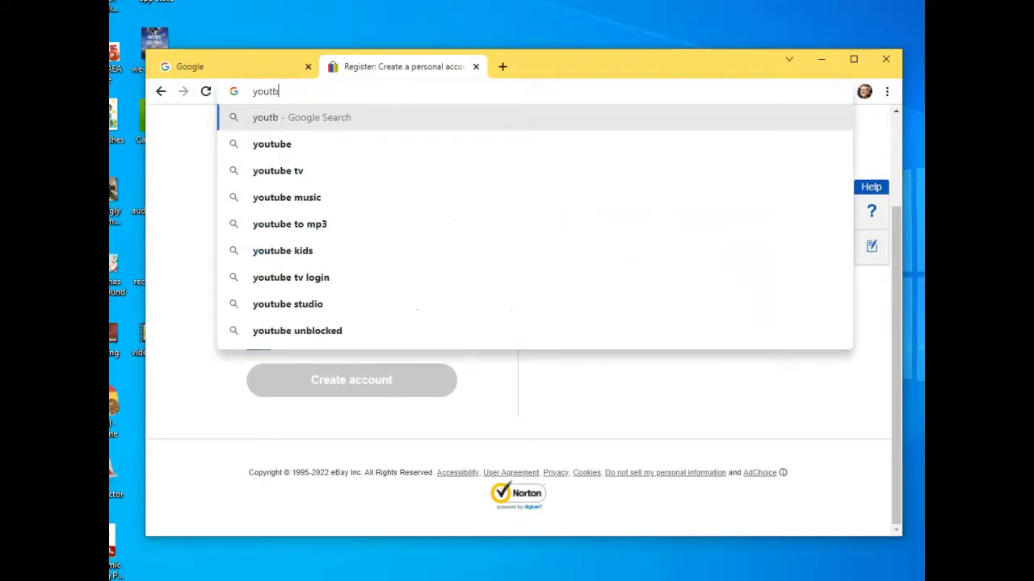
key("BackSpace")
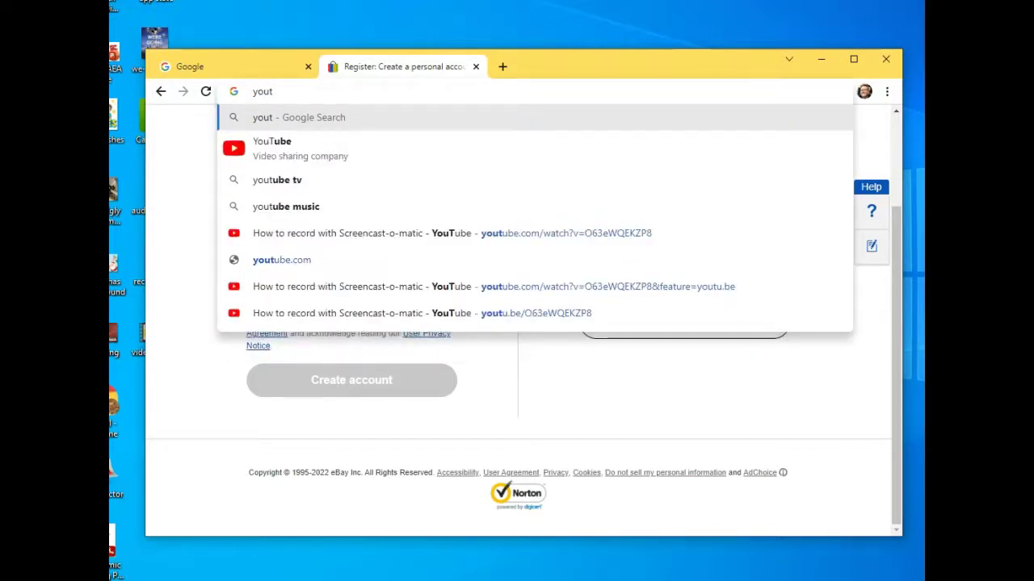
left_click(800, 137)
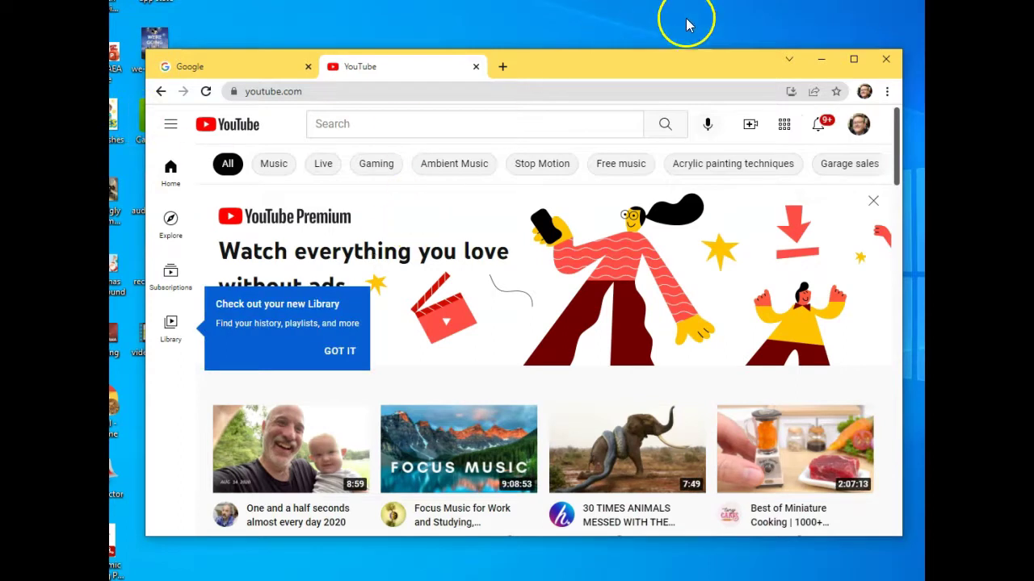
Step: Switch accounts on YouTube by adding another Google account, and submit that account's e-mail username on the sign-in page
left_click(857, 126)
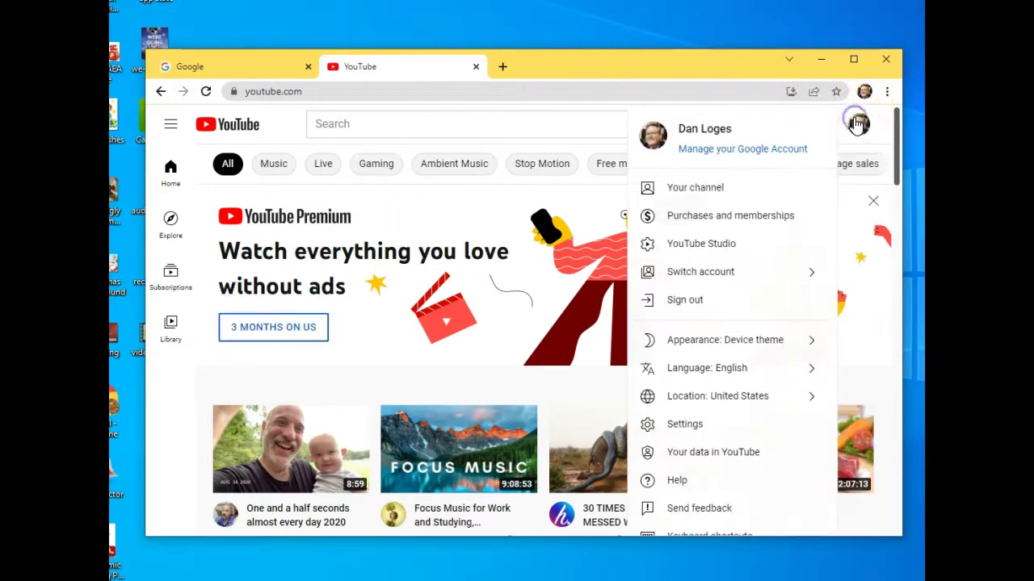
left_click(723, 273)
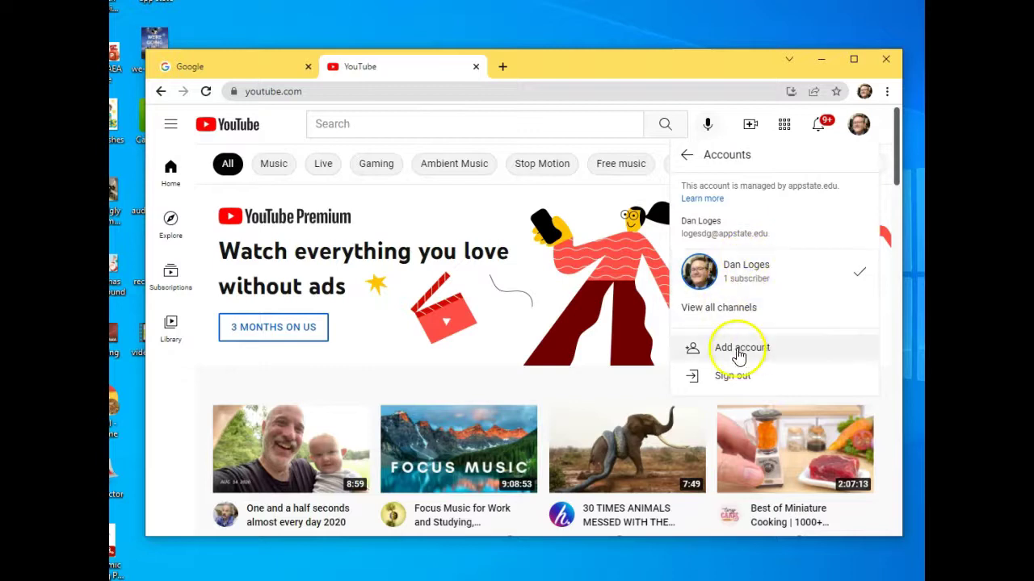
left_click(737, 351)
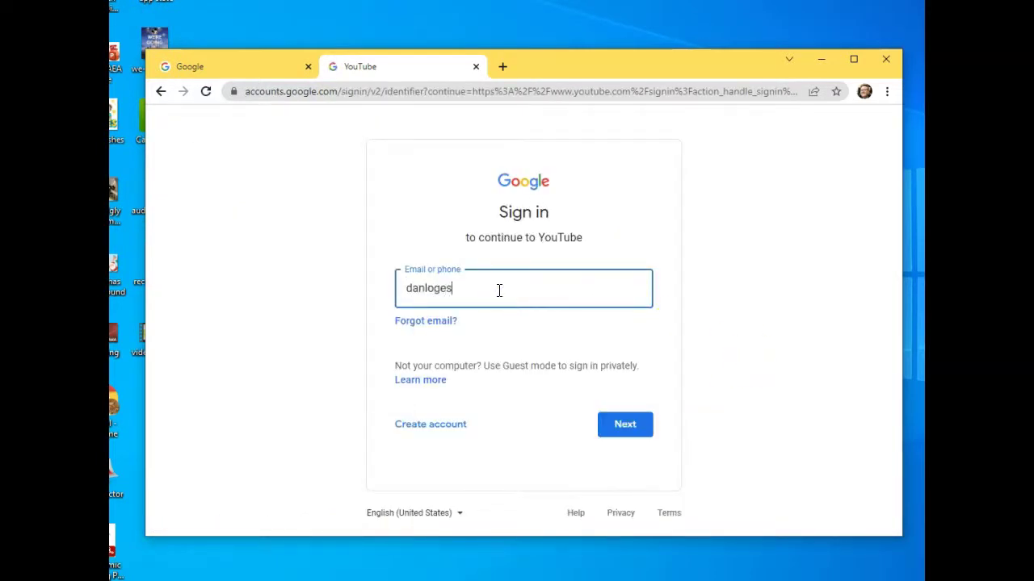
left_click(623, 420)
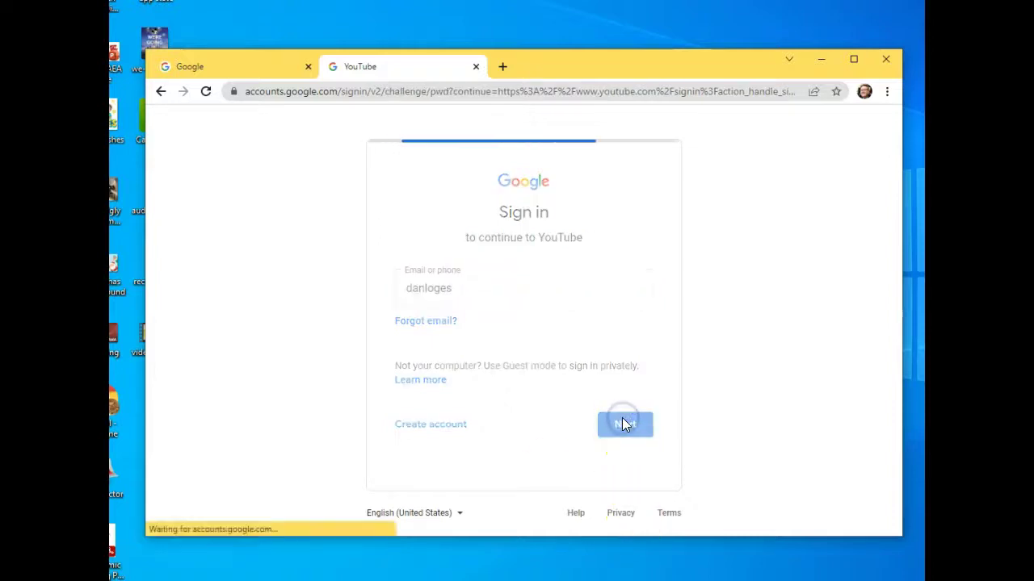
left_click(471, 299)
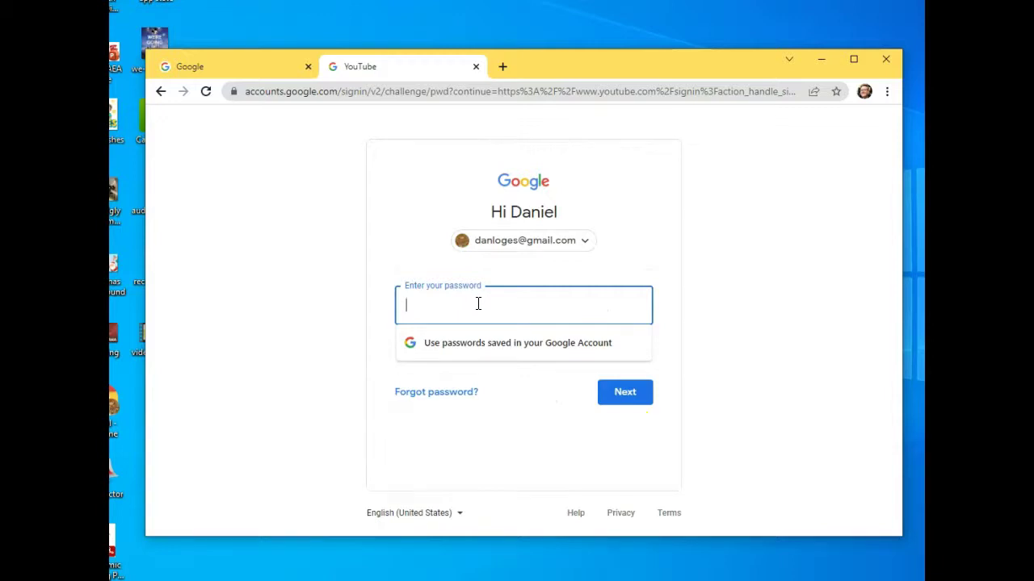
left_click(596, 348)
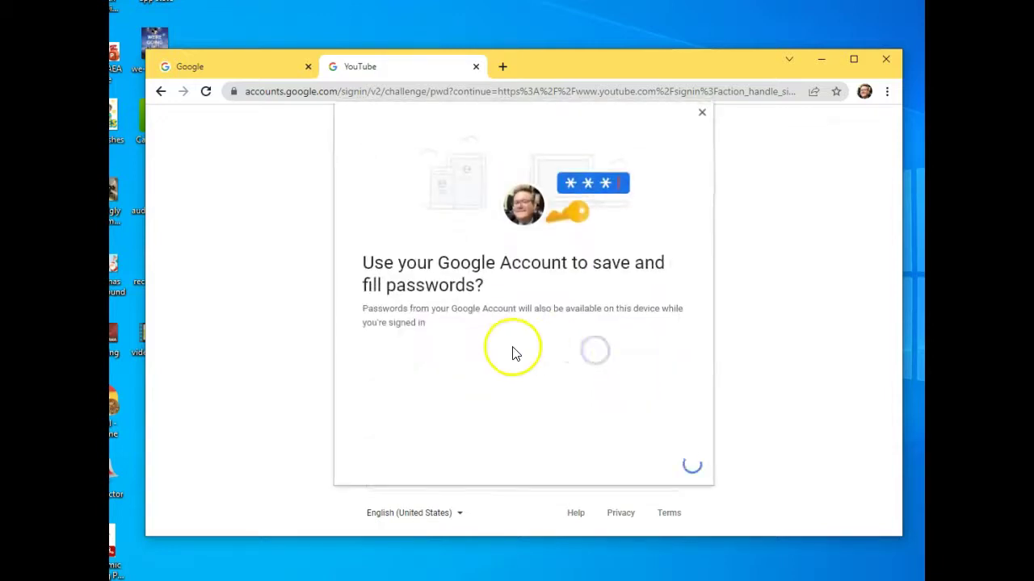
left_click(650, 465)
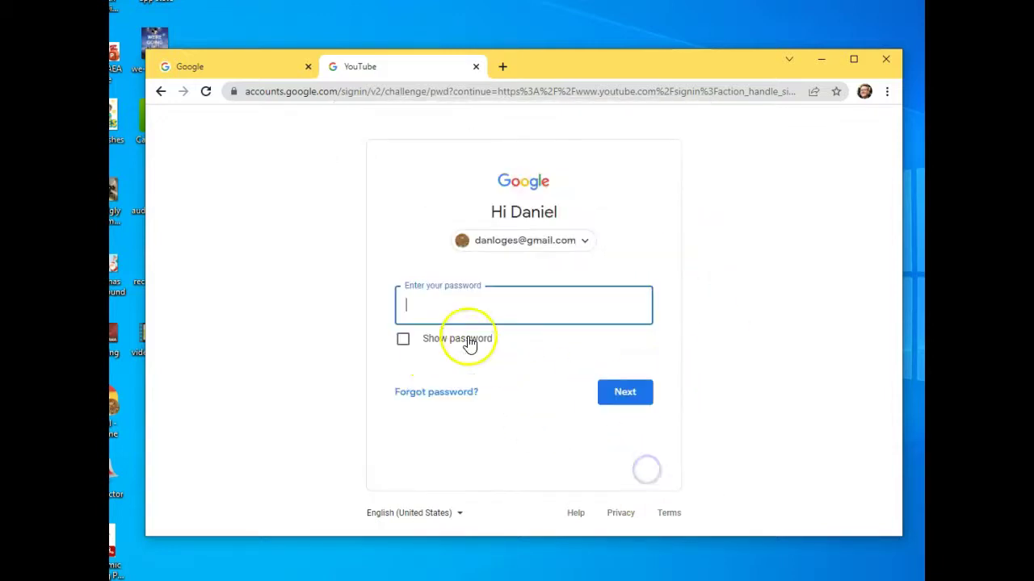
Step: Enter the account password to sign in to YouTube, and decline switching to the existing Chrome profile
left_click(461, 309)
type("••")
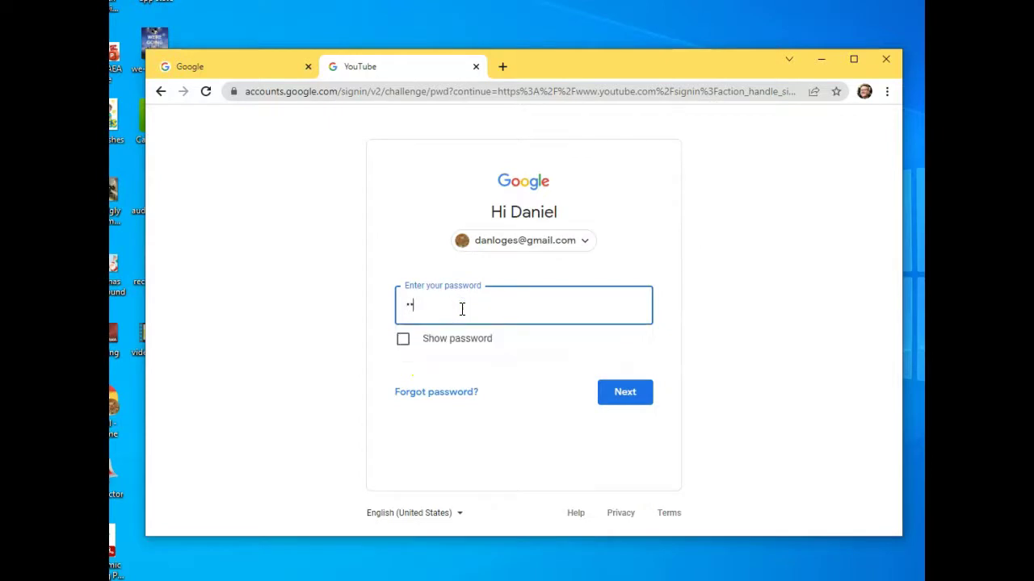
key("Return")
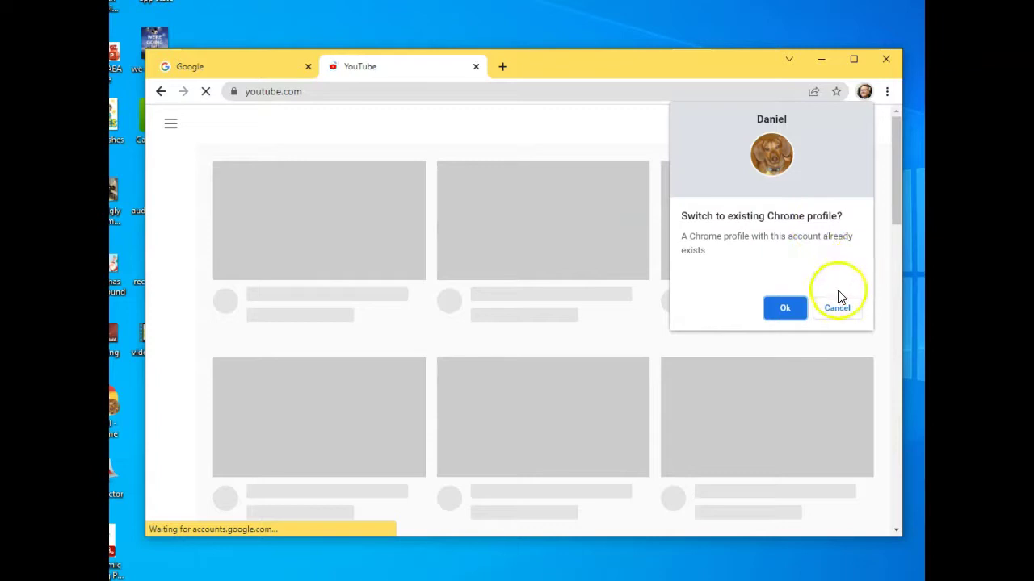
left_click(840, 318)
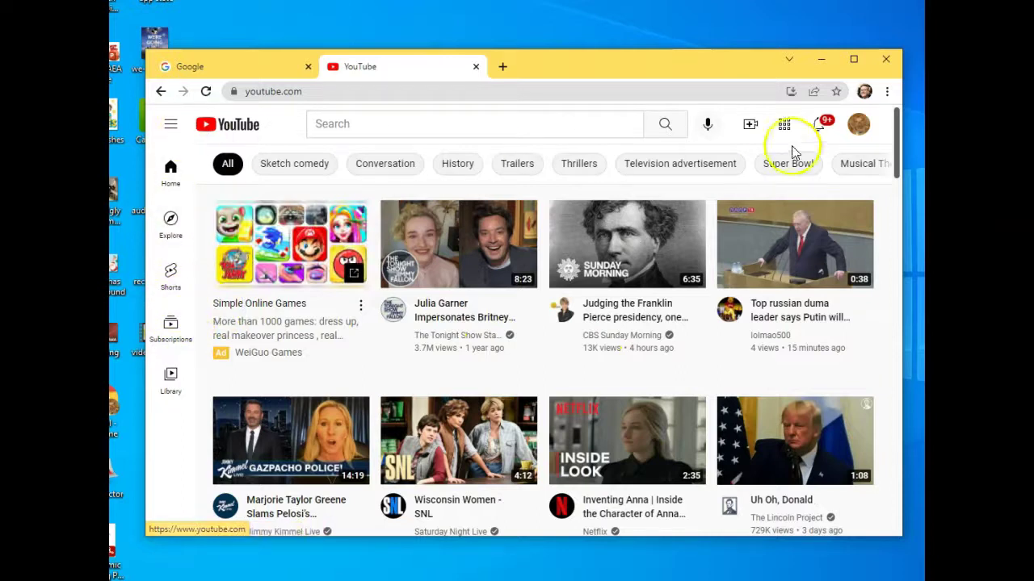
Step: Open the signed-in account's own YouTube channel and start a new video upload from there
left_click(856, 125)
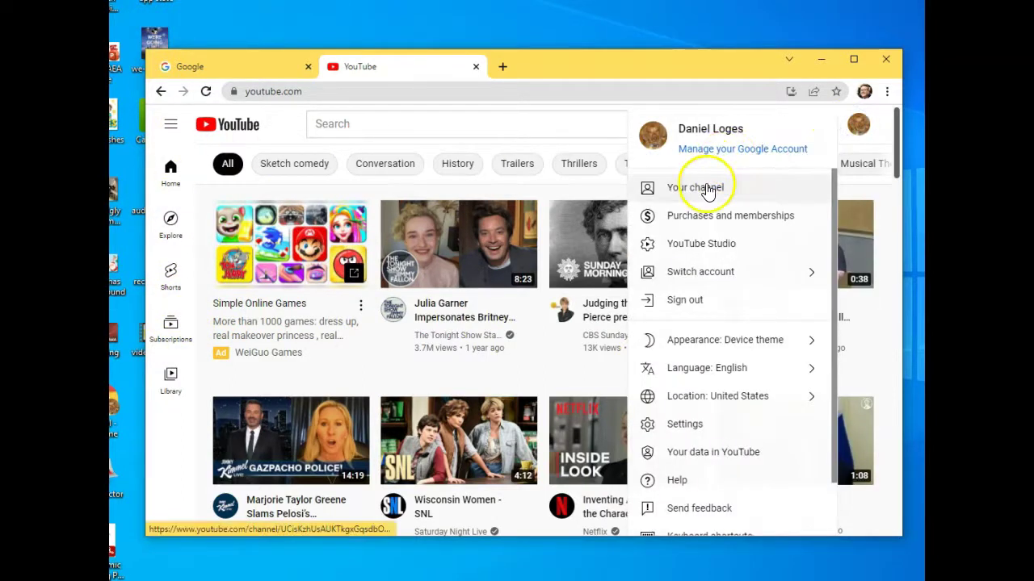
left_click(701, 190)
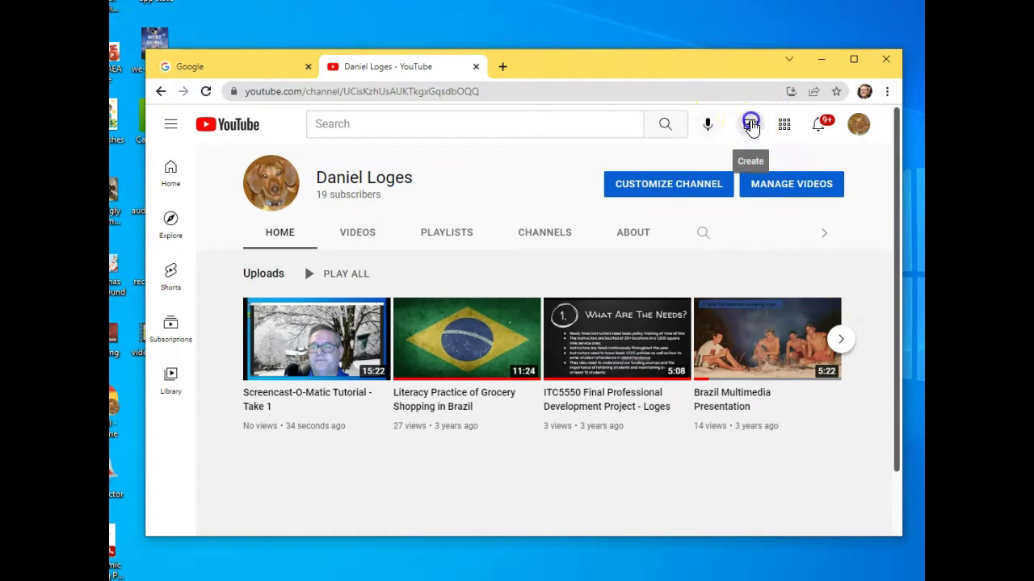
left_click(751, 125)
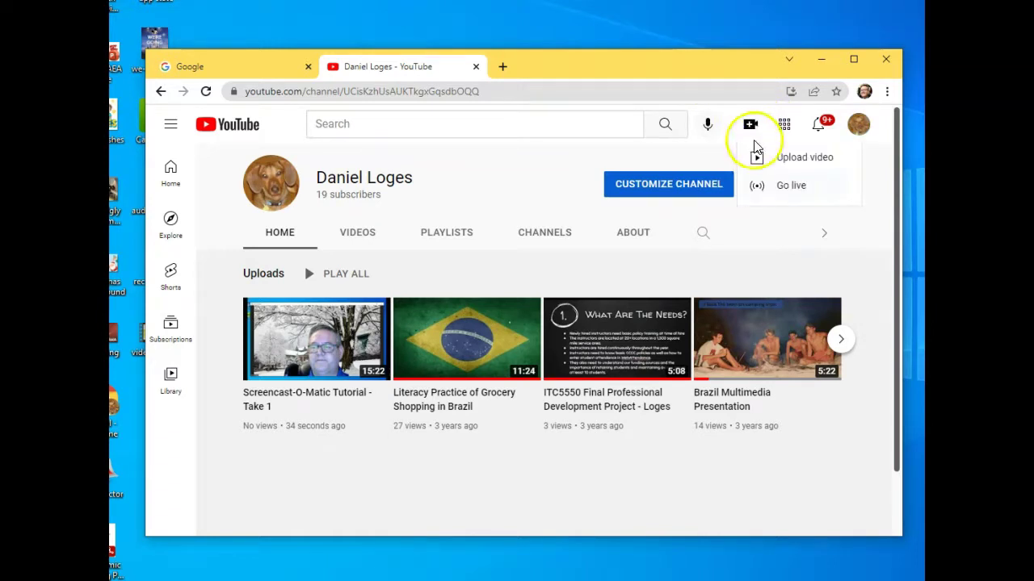
left_click(798, 159)
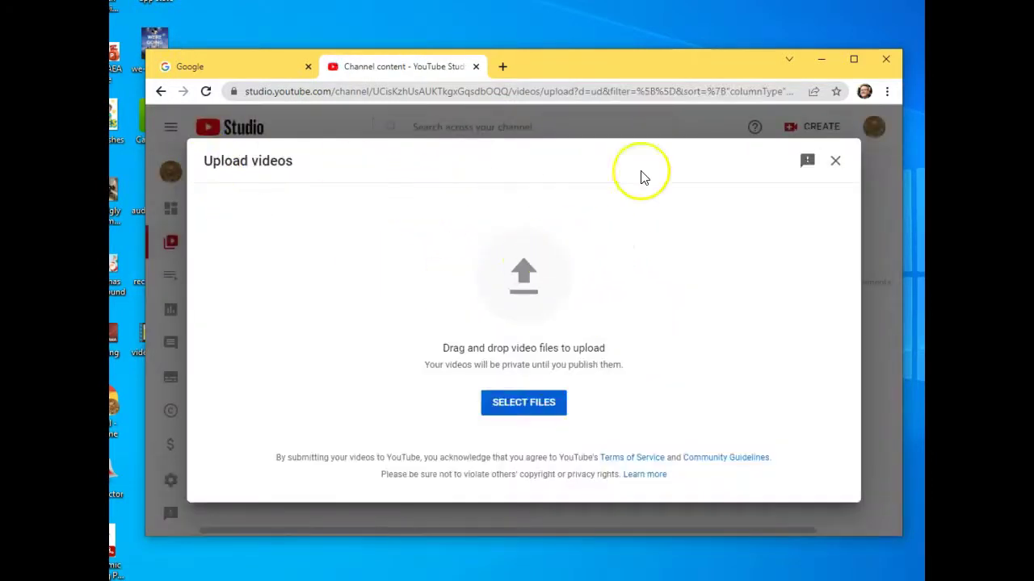
left_click(521, 405)
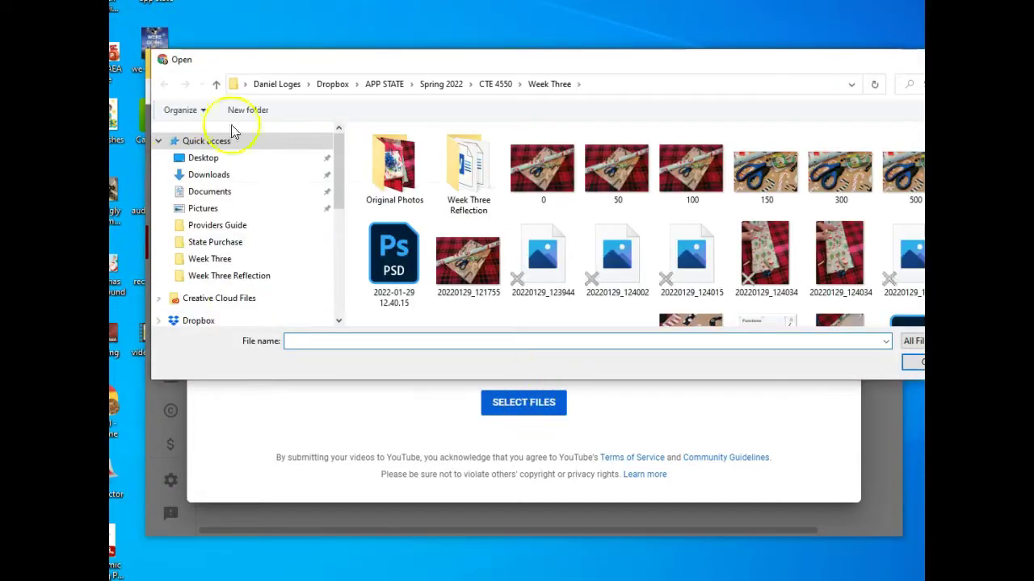
left_click(217, 163)
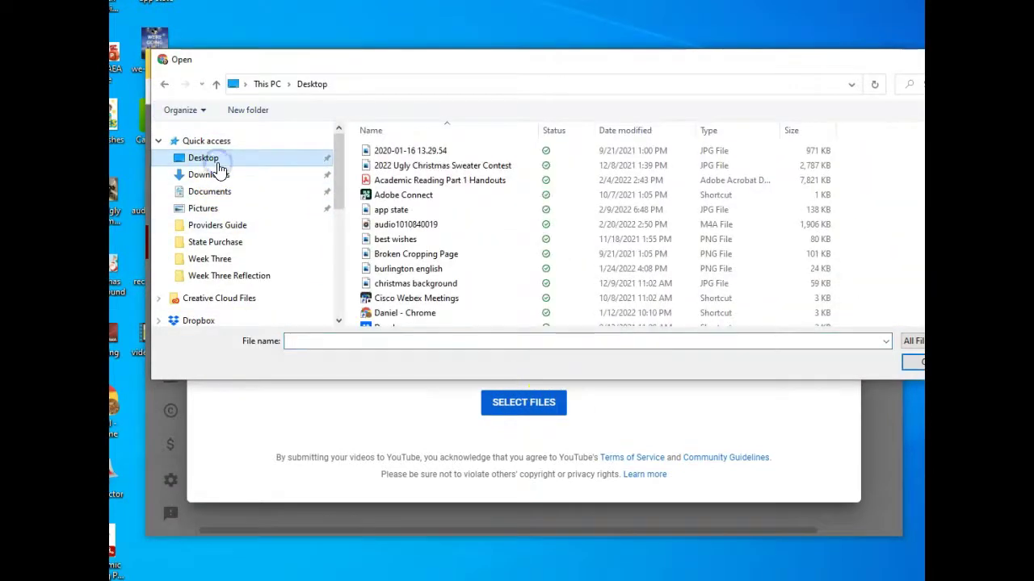
scroll(508, 219, "down", 6)
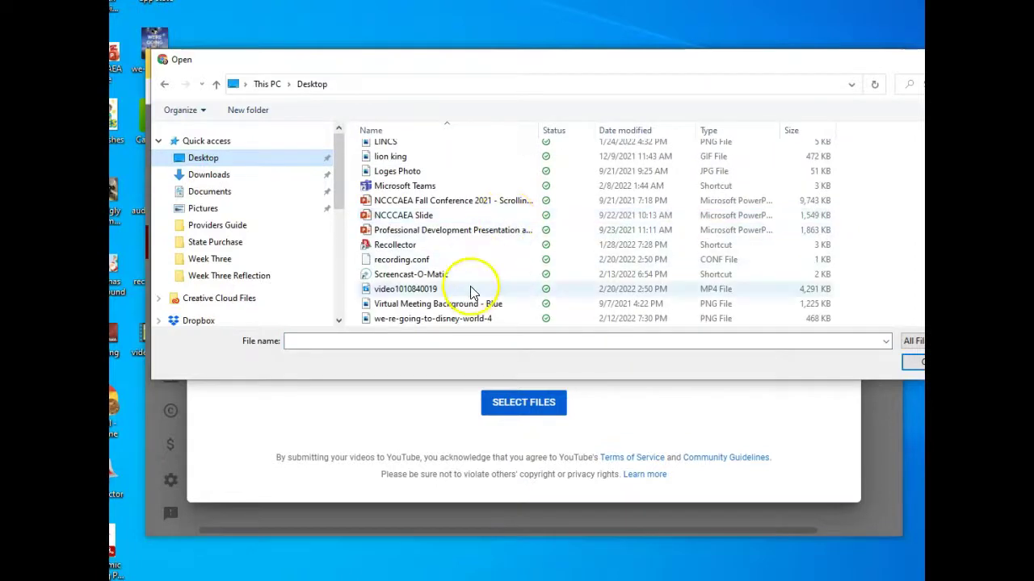
left_click(468, 288)
left_click(469, 288)
left_click(915, 366)
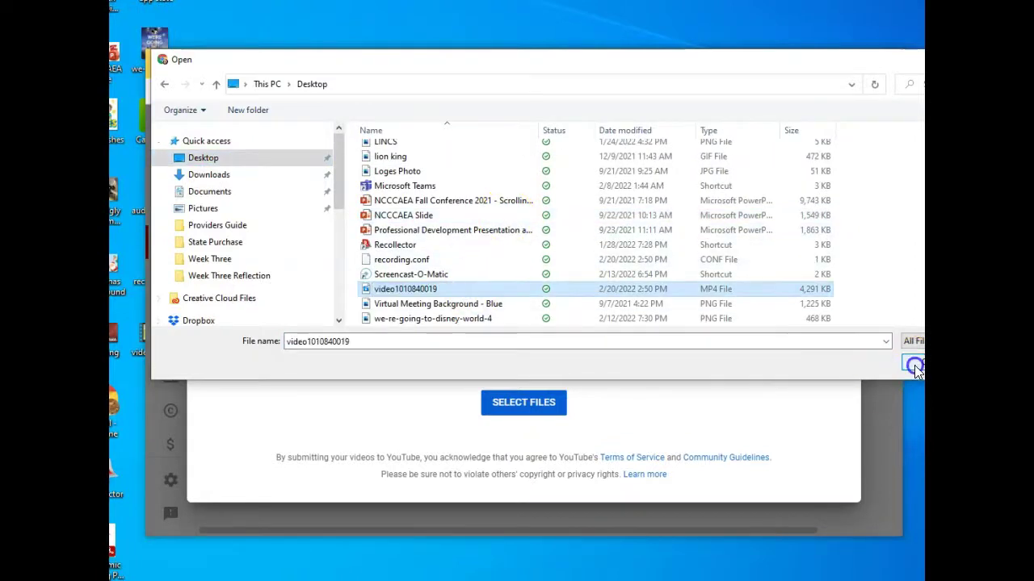
left_click(911, 363)
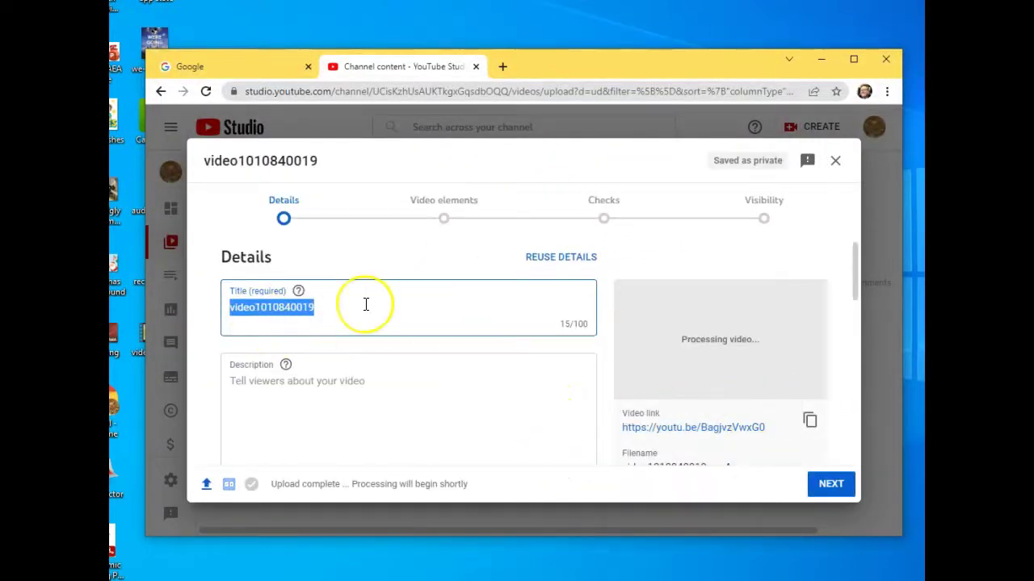
Step: Replace the uploaded video's title with "Zoom Tutorial Take Five"
type("Zoom Tutoria")
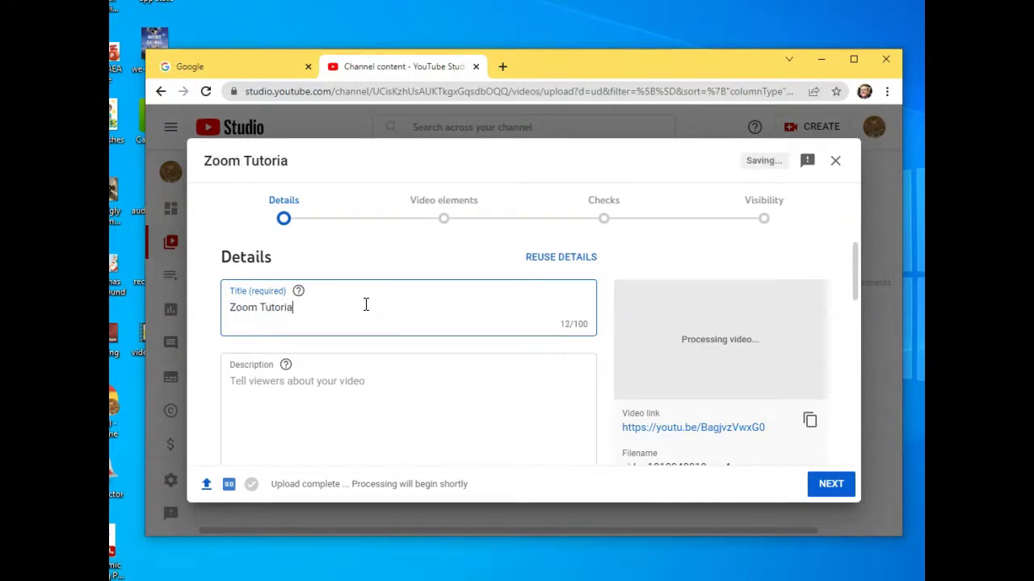
type("l Take Five")
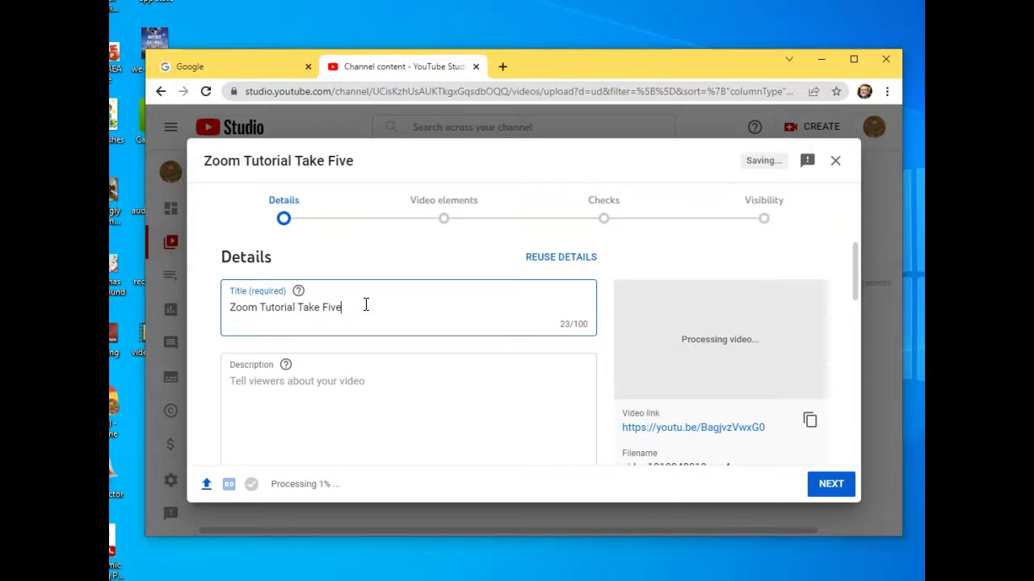
scroll(497, 305, "down", 2)
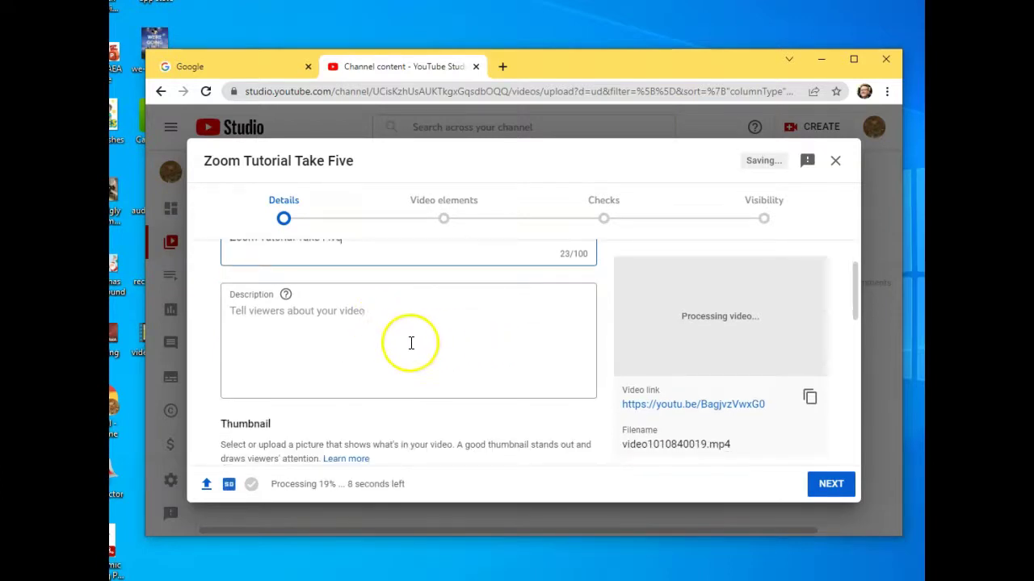
scroll(504, 346, "up", 2)
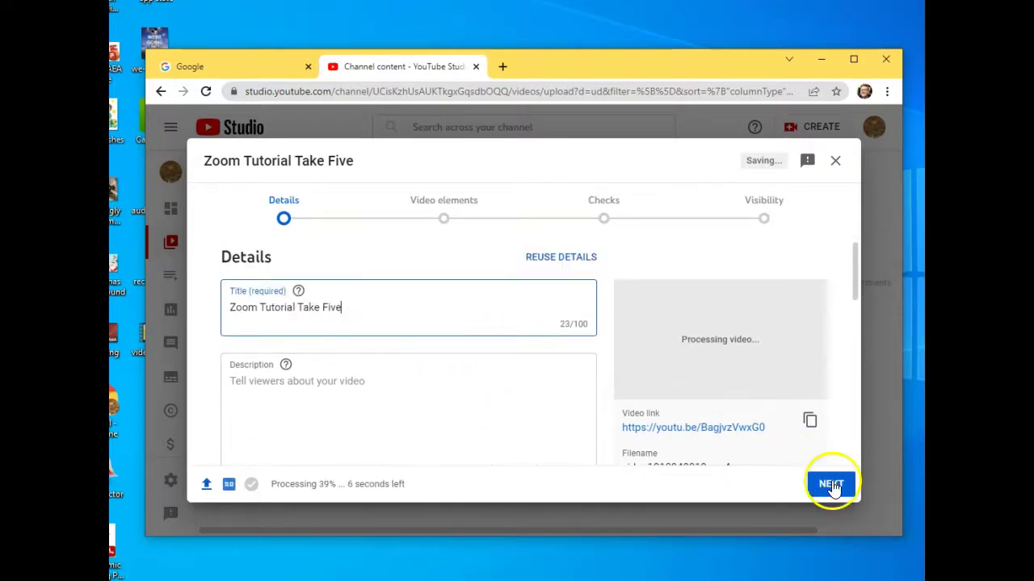
Step: Leave the description, thumbnail and playlist unset, and mark the video's audience as "No, it's not made for kids"
scroll(323, 386, "down", 5)
scroll(299, 378, "up", 3)
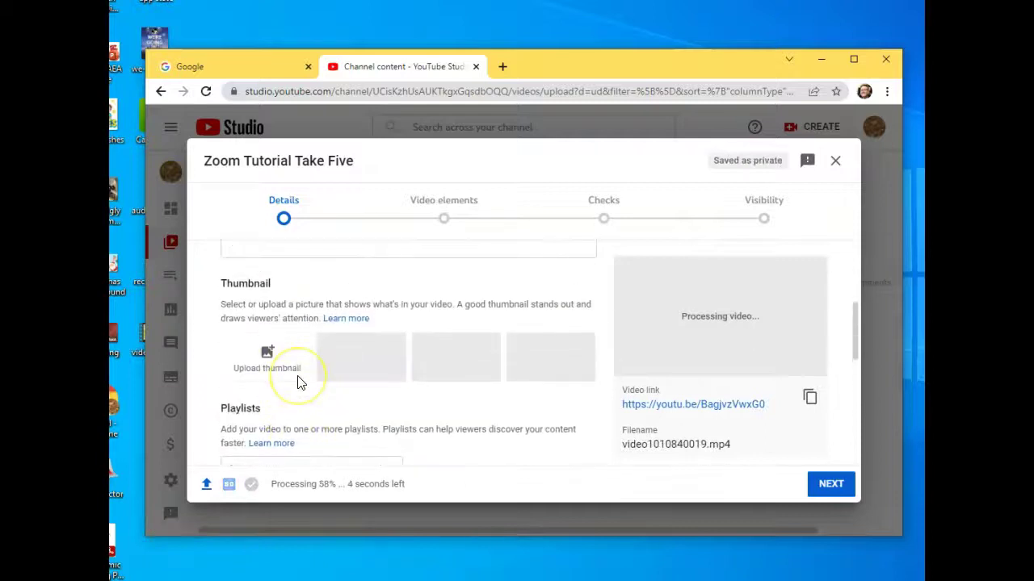
scroll(299, 382, "up", 2)
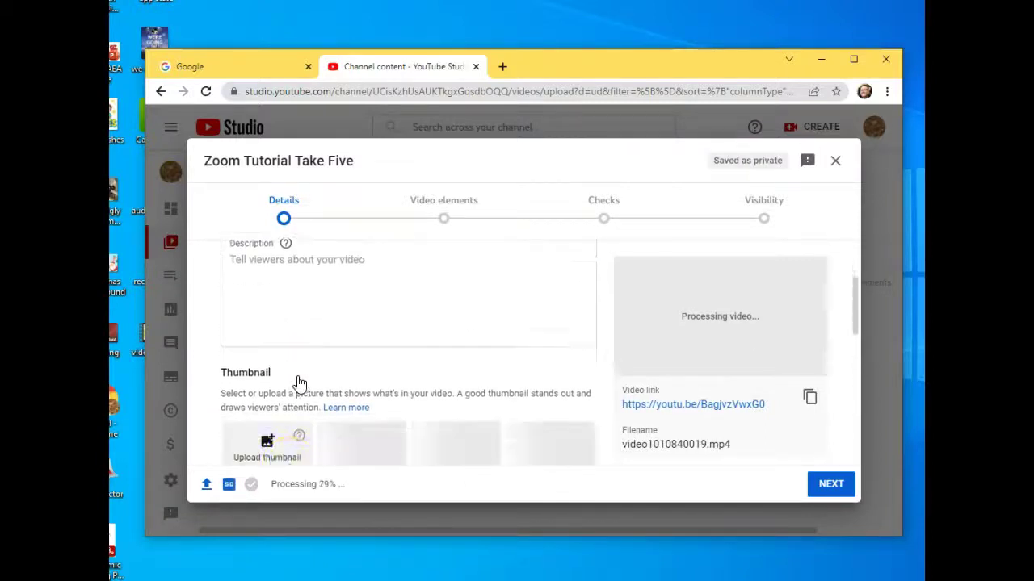
scroll(298, 382, "down", 2)
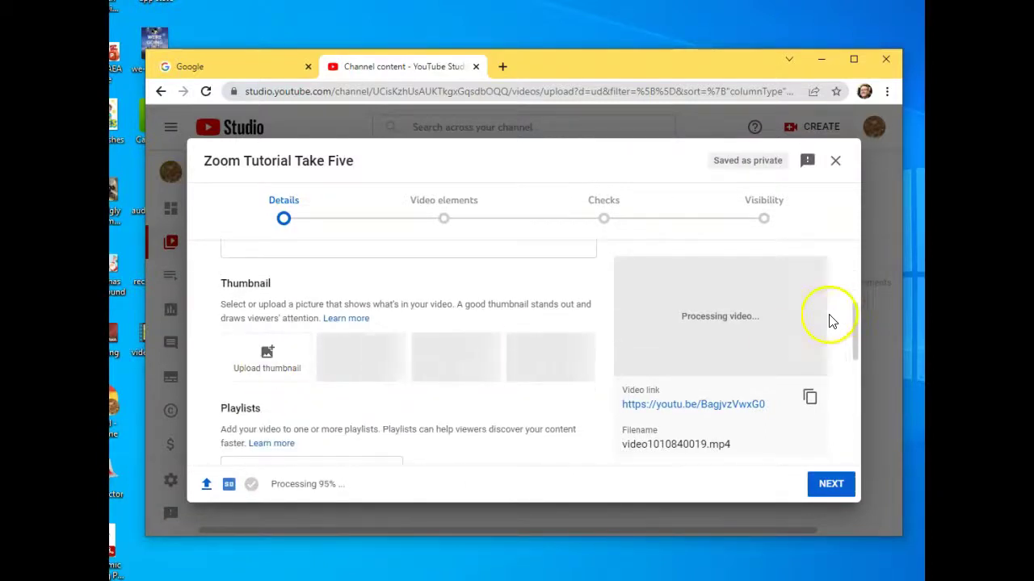
scroll(388, 351, "down", 3)
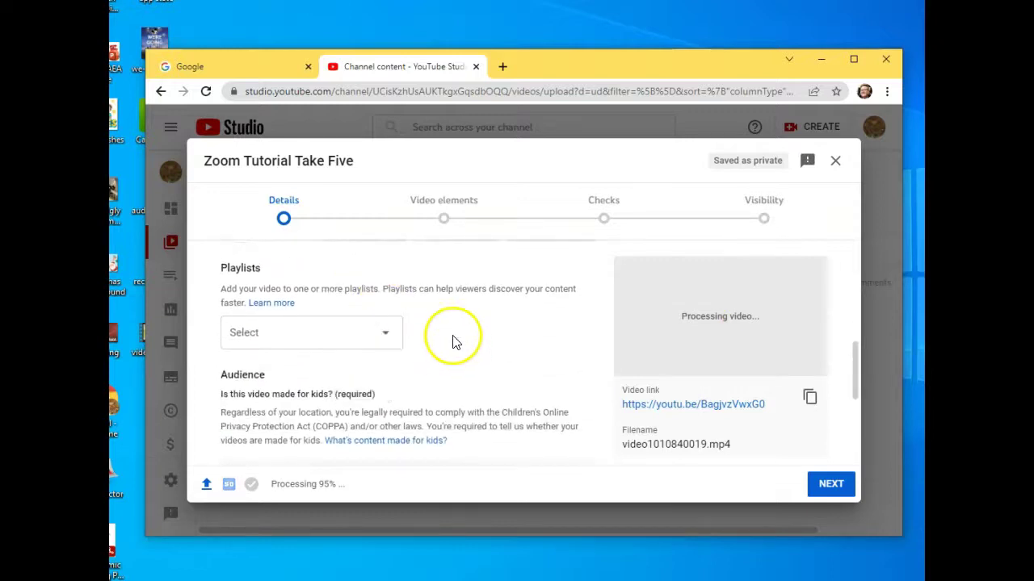
scroll(453, 342, "down", 5)
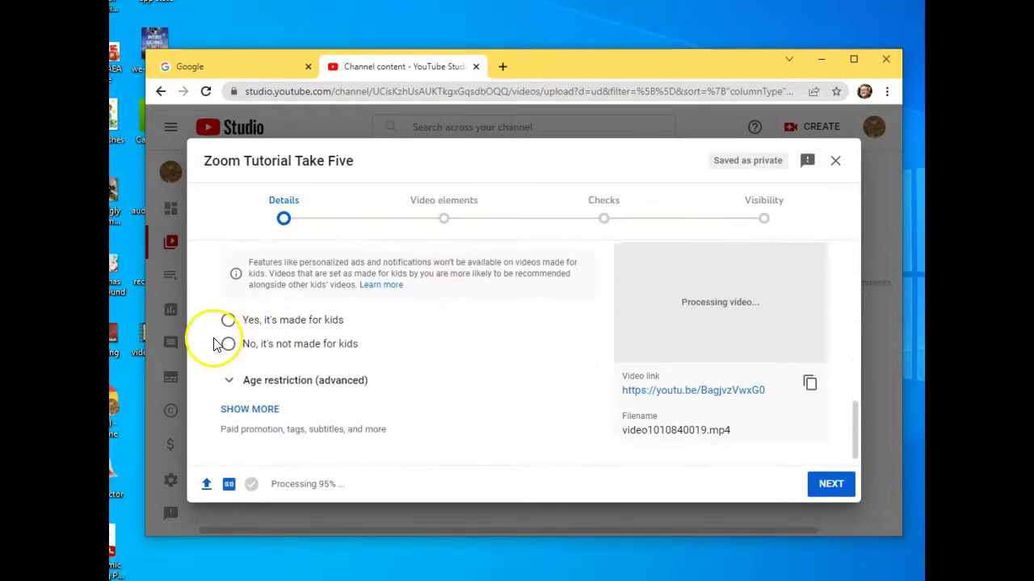
left_click(227, 346)
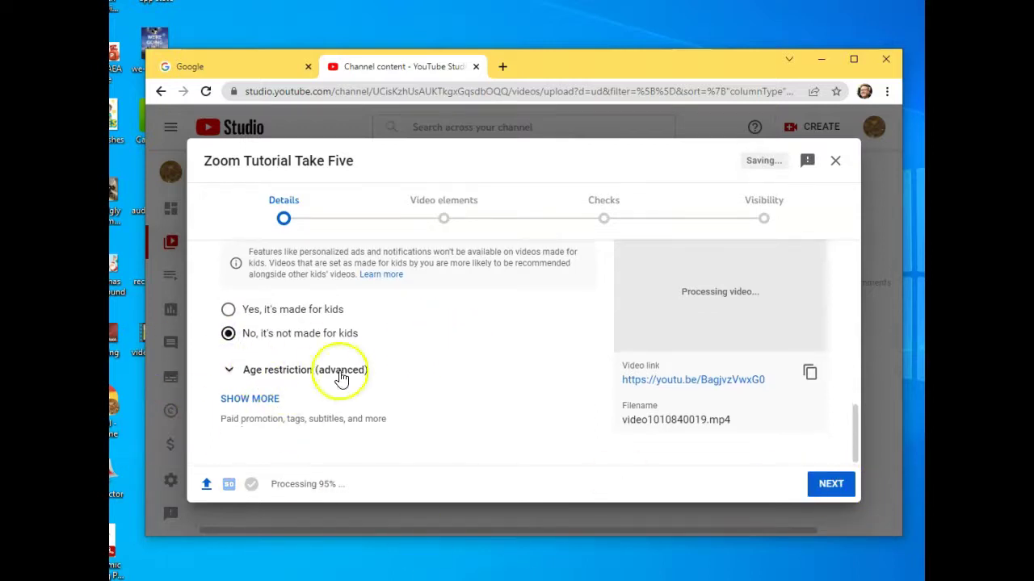
Step: Advance the upload through Video elements and Checks to the Visibility stage, adding no end screen or cards, and review the publishing options
left_click(827, 484)
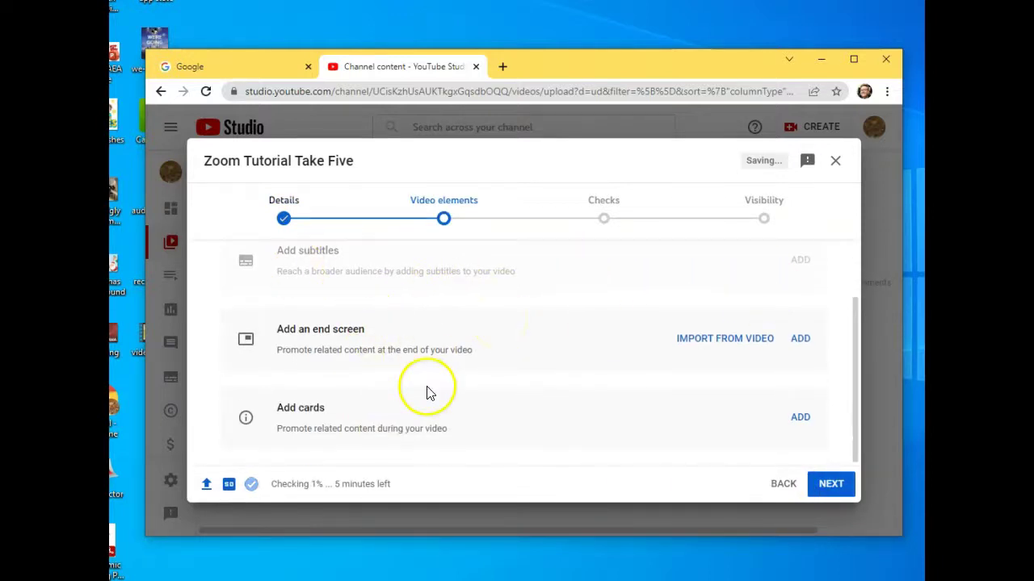
scroll(489, 369, "up", 2)
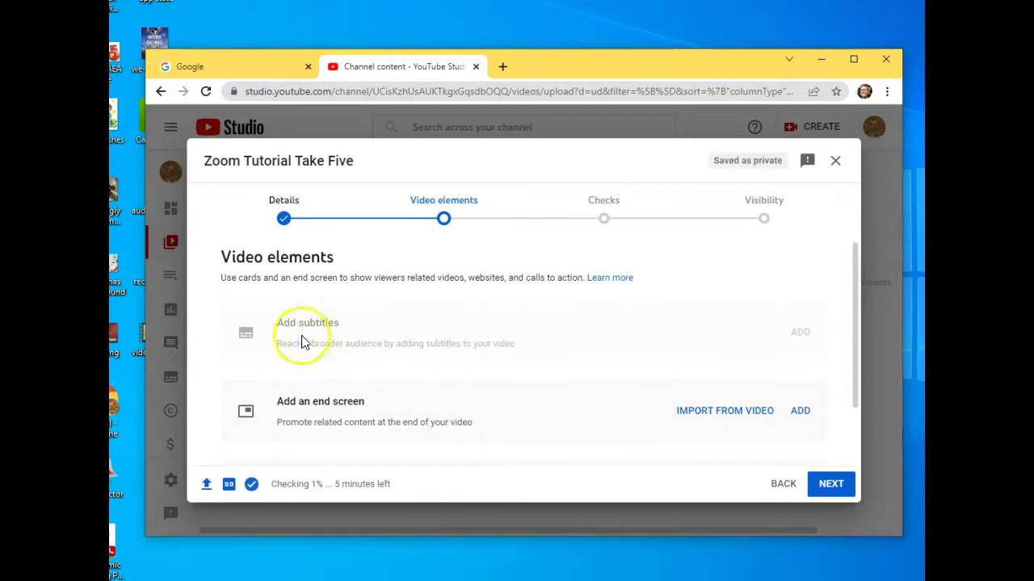
scroll(461, 342, "down", 2)
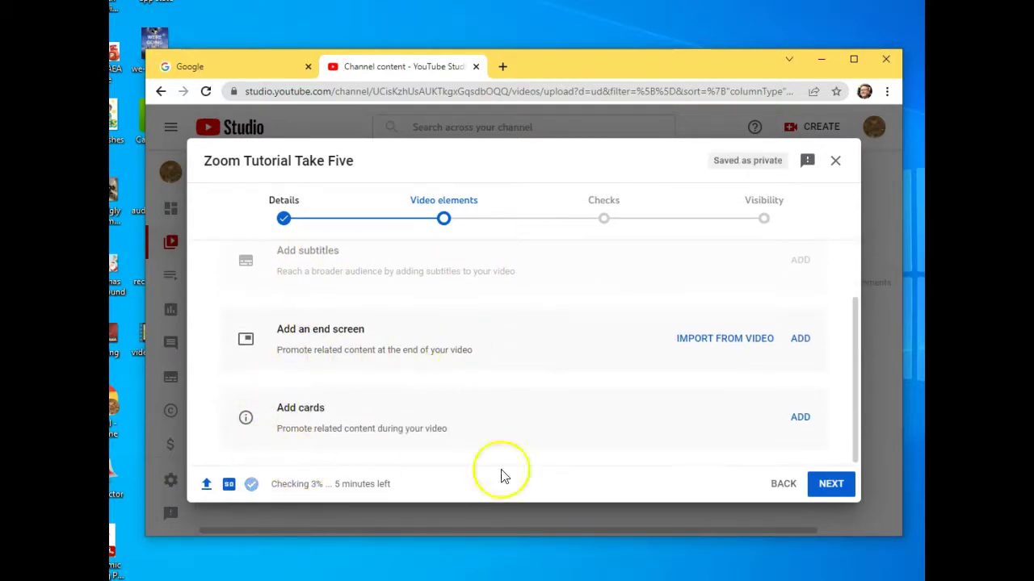
left_click(832, 483)
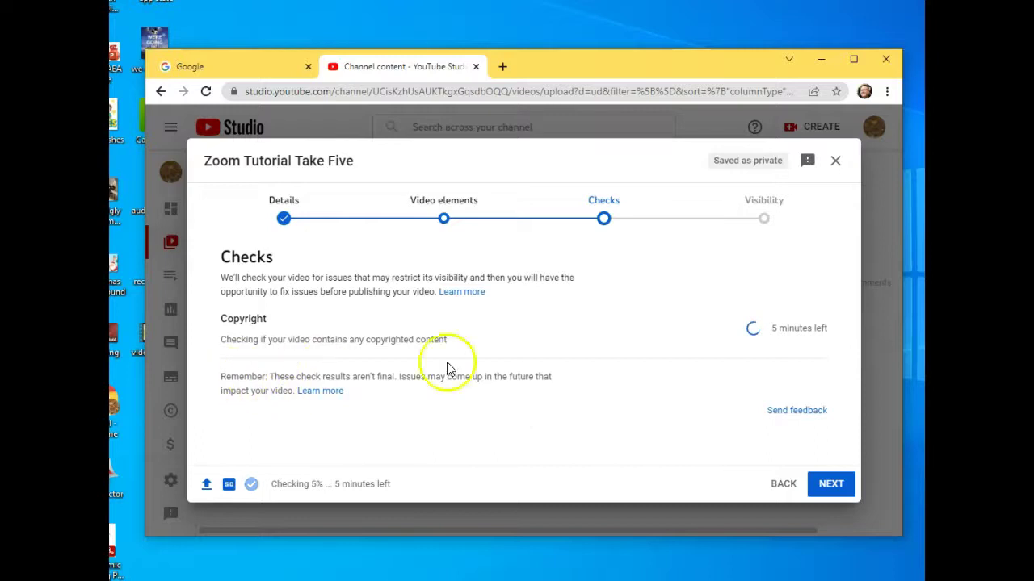
left_click(828, 485)
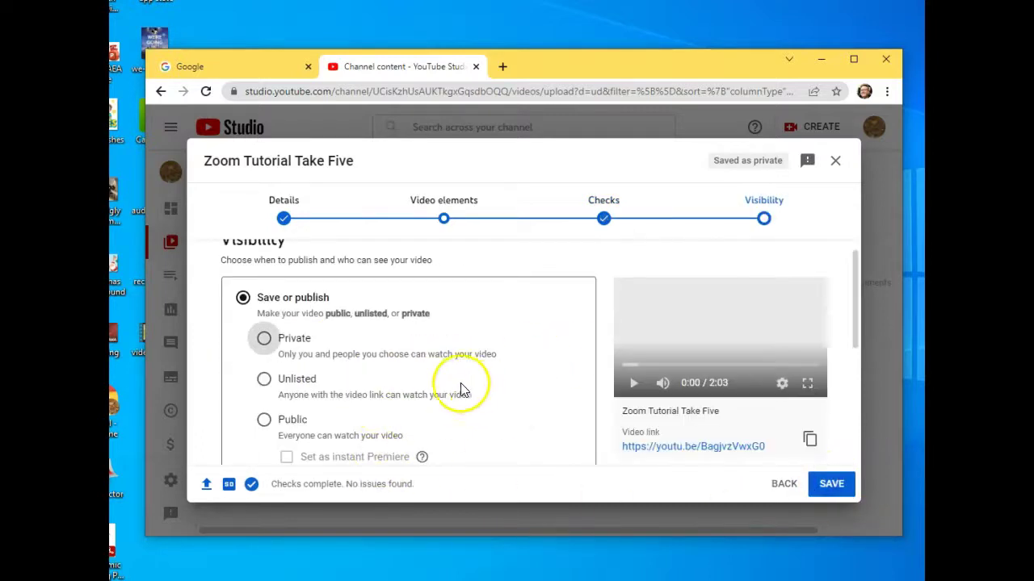
scroll(427, 388, "down", 3)
scroll(428, 387, "up", 1)
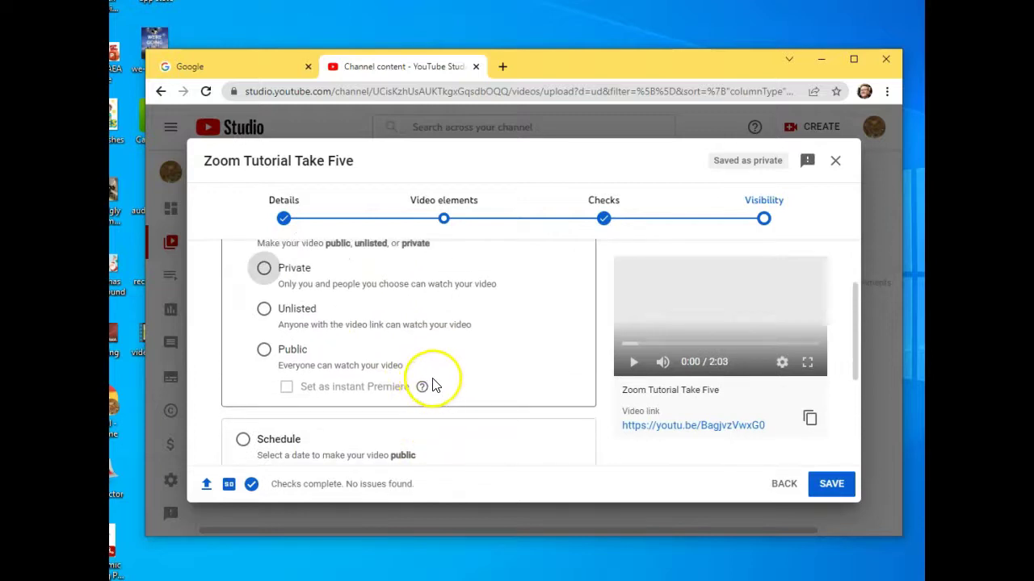
Step: Set the video's visibility to Unlisted and review the Schedule option and the pre-publish checks, leaving the video unscheduled
scroll(432, 385, "up", 2)
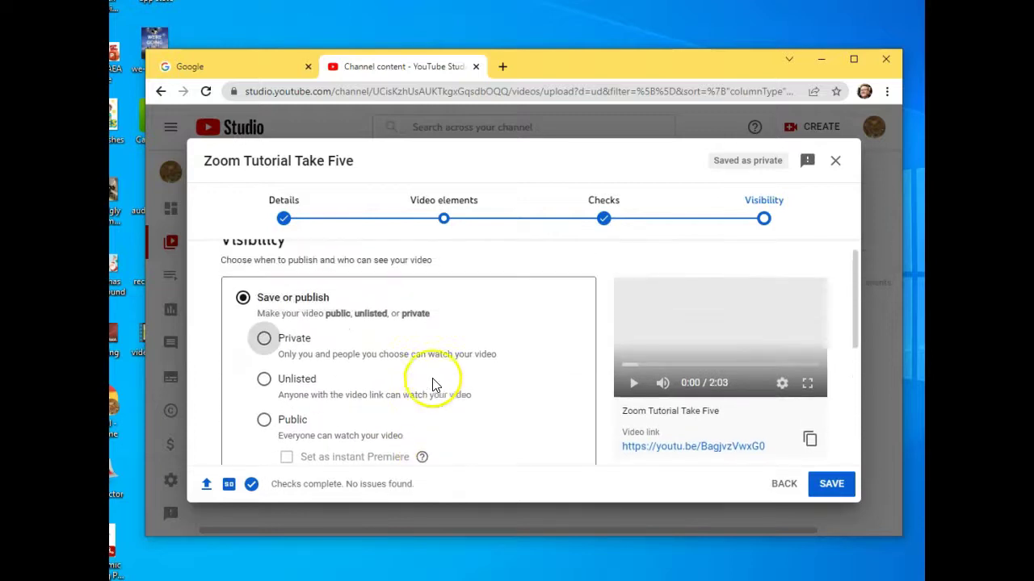
left_click(264, 379)
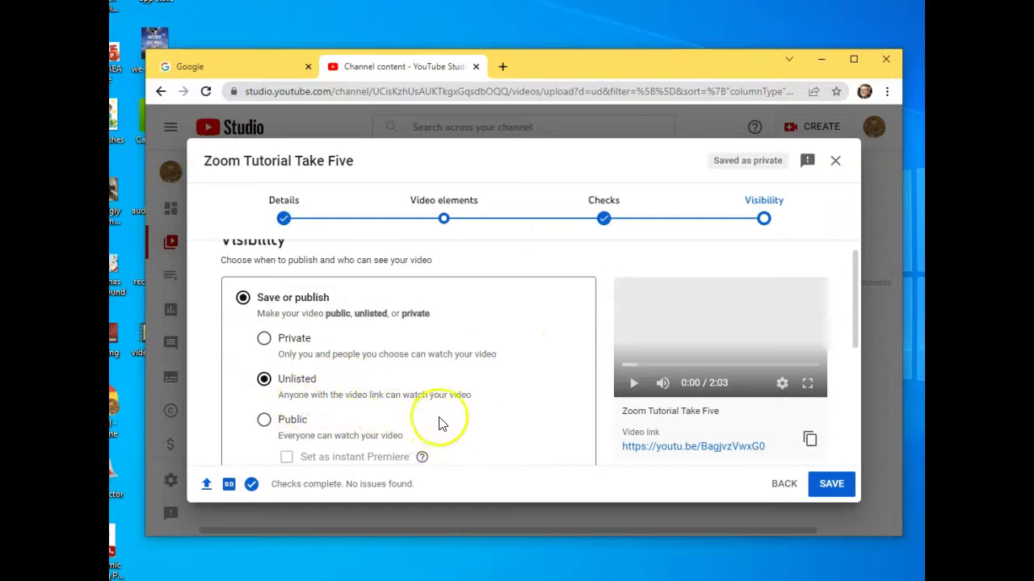
scroll(460, 408, "down", 1)
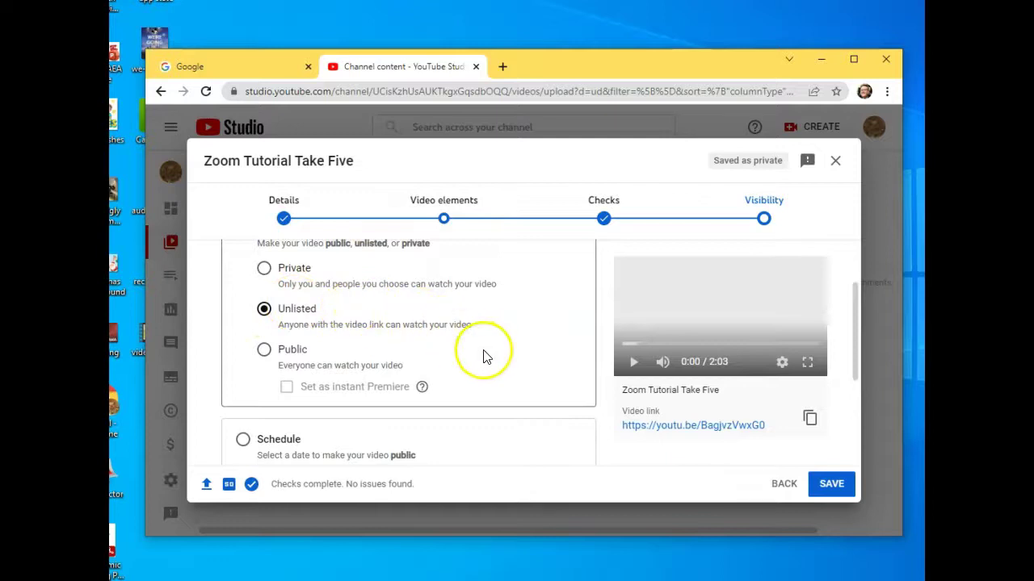
scroll(485, 353, "down", 2)
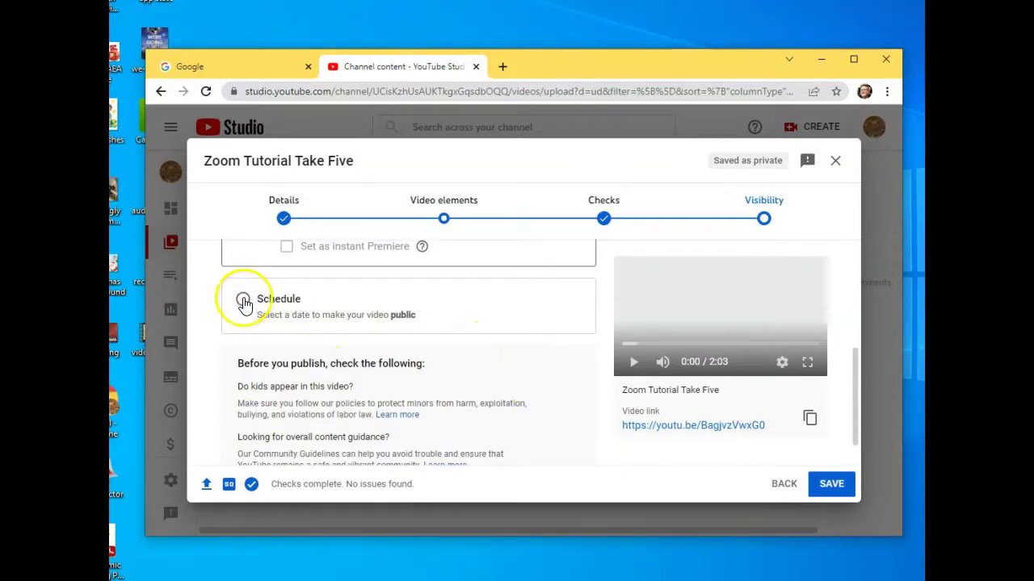
scroll(452, 324, "down", 1)
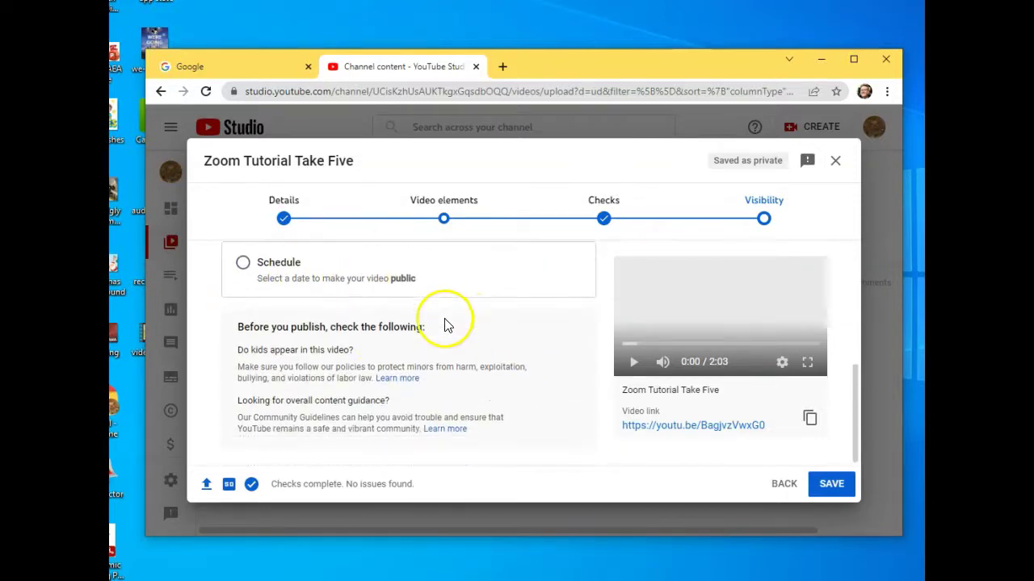
scroll(394, 347, "up", 3)
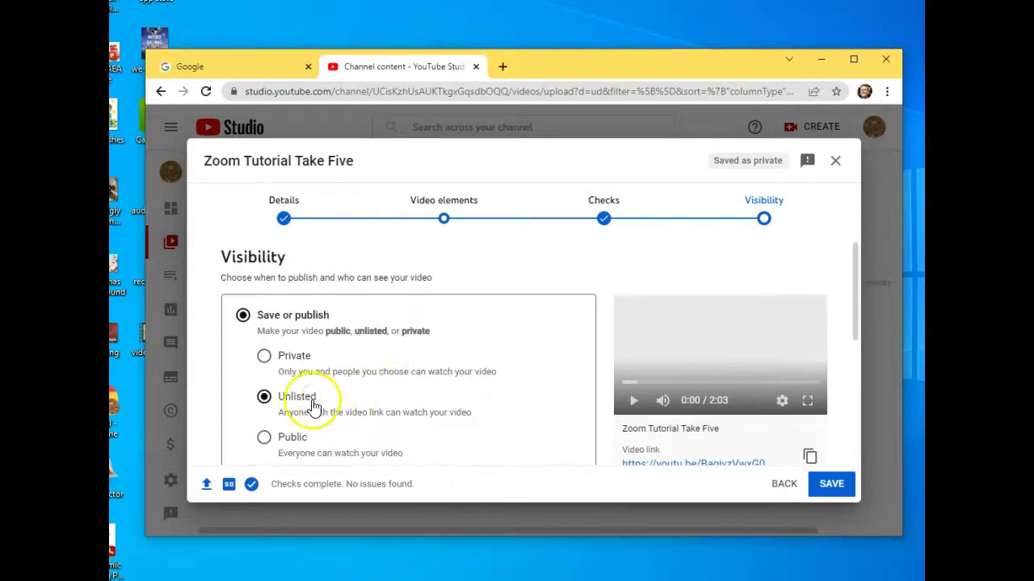
Step: Save the visibility setting to publish the Zoom Tutorial Take Five video, and copy its video link to the clipboard
scroll(307, 396, "down", 1)
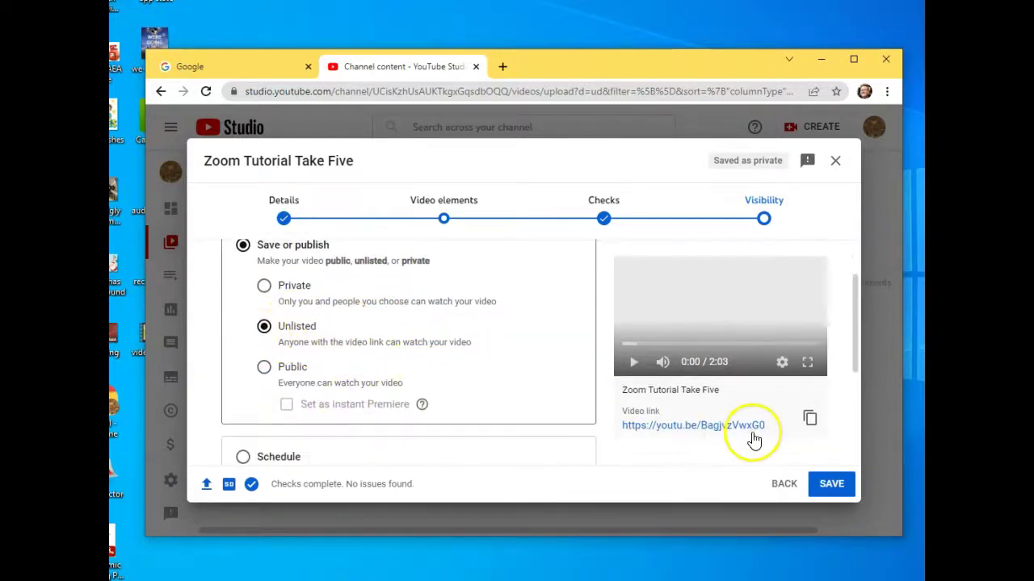
left_click(833, 483)
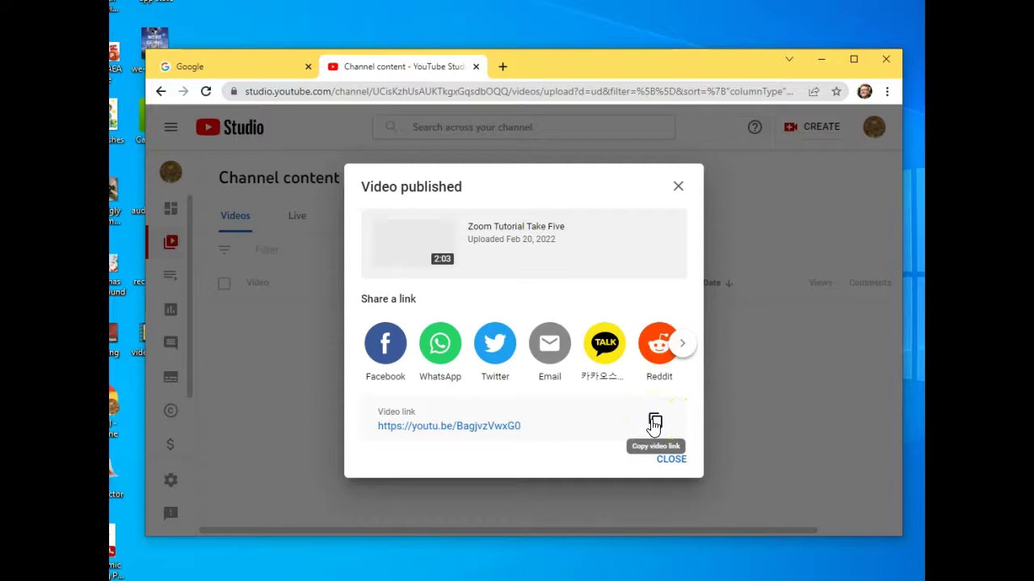
left_click(654, 423)
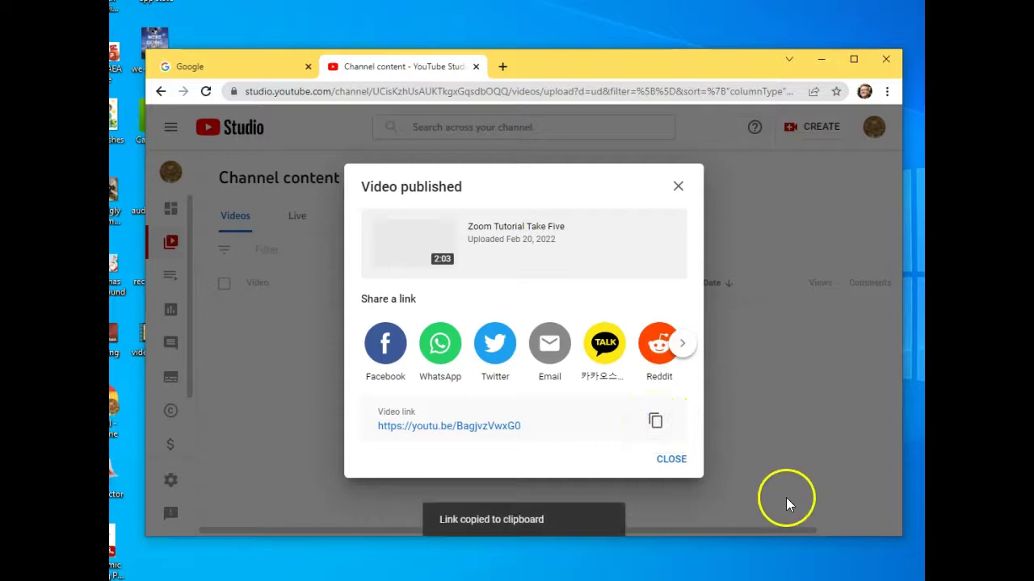